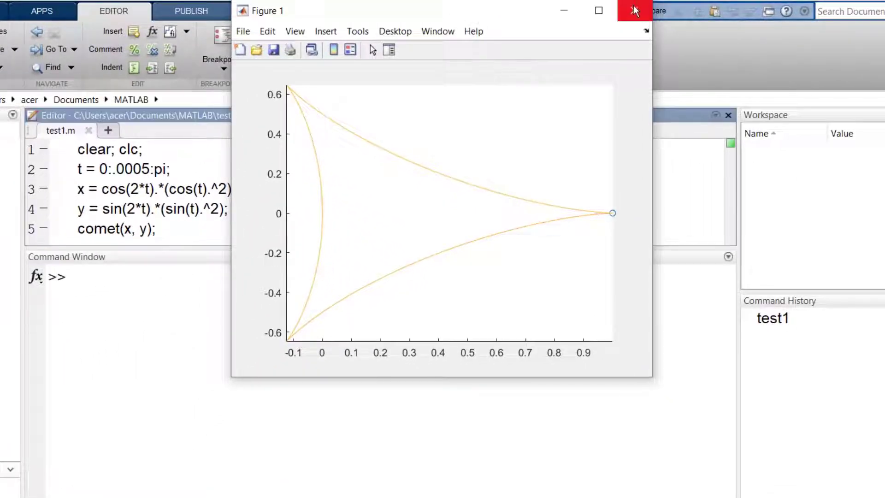
Close the Figure 1 window showing test1.m's comet animation.
{"action": "left_click", "coordinate": [635, 11]}
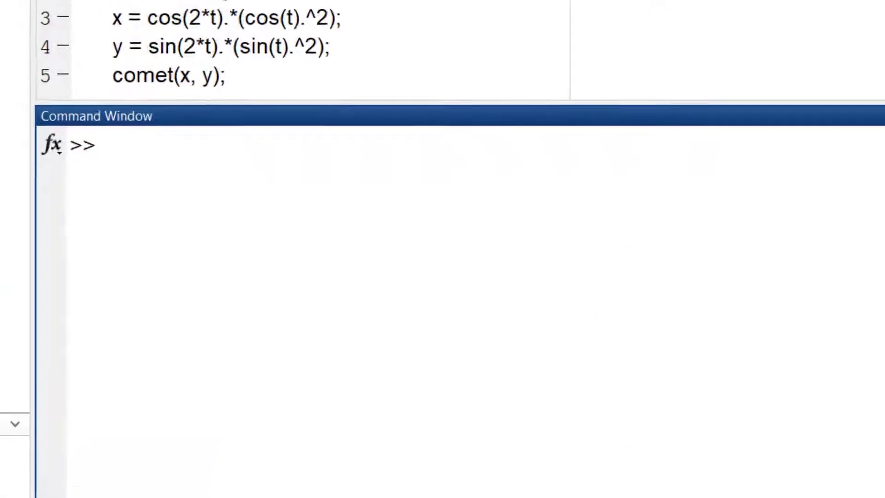
{"action": "type", "text": "help "}
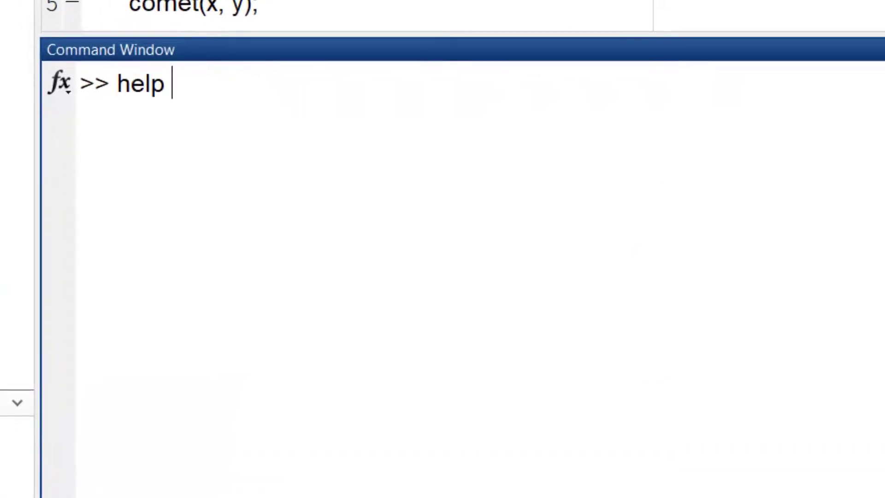
{"action": "type", "text": "comet"}
Run help comet and highlight its explanation of comet length and the default p.
{"action": "key", "text": "Return"}
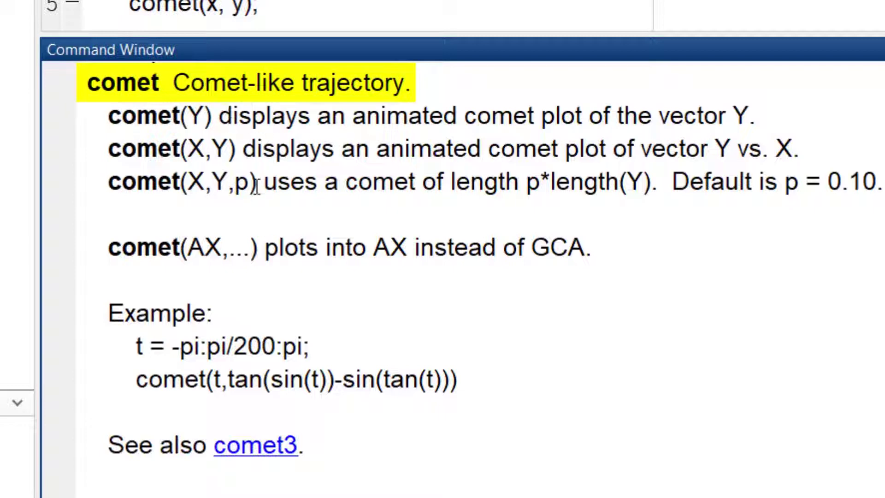
{"action": "left_click_drag", "start_coordinate": [257, 185], "coordinate": [882, 181]}
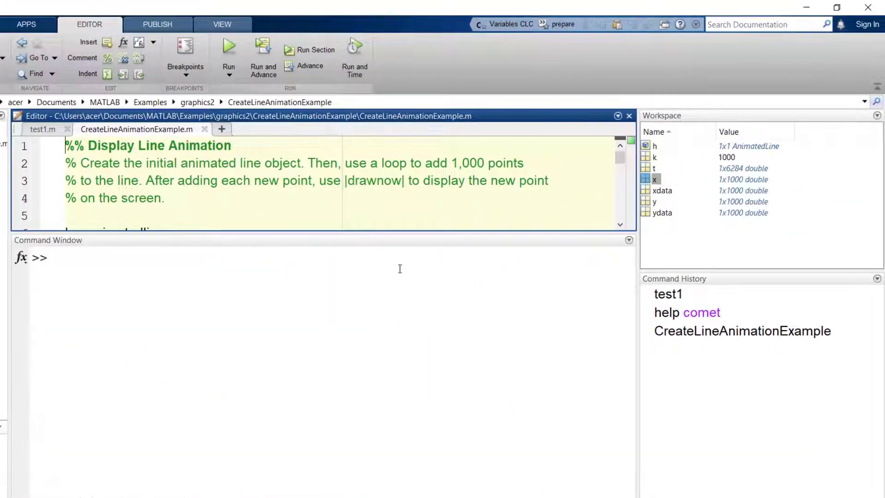
Close the CreateLineAnimationExample script, open comet.m's source, and enlarge the editor.
{"action": "left_click", "coordinate": [400, 269]}
{"action": "left_click", "coordinate": [242, 196]}
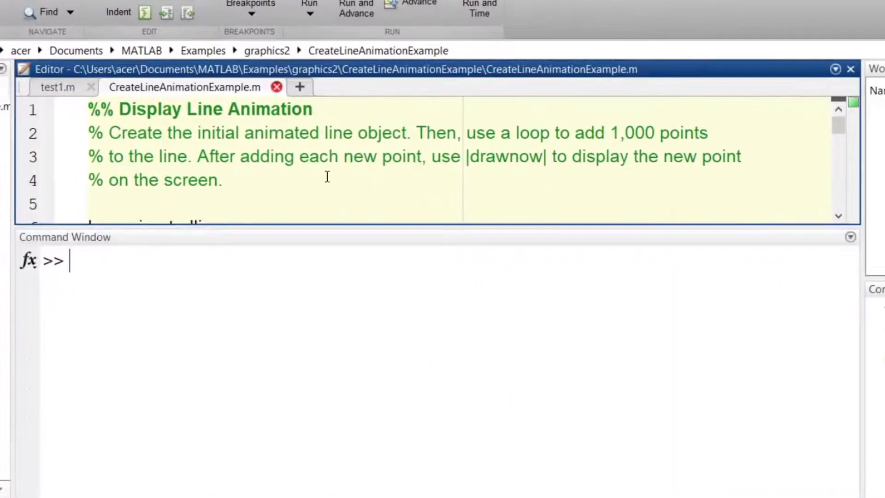
{"action": "left_click", "coordinate": [276, 86]}
{"action": "left_click", "coordinate": [369, 269]}
{"action": "type", "text": "edit co"}
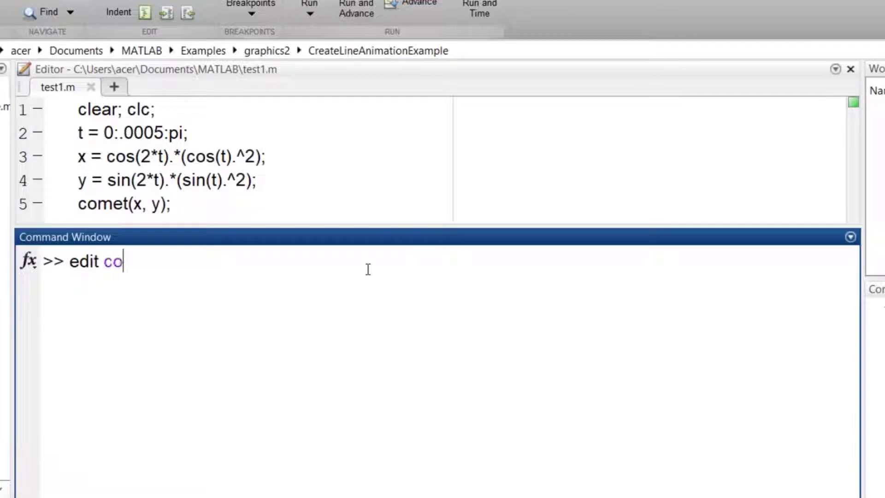
{"action": "type", "text": "met"}
{"action": "key", "text": "Return"}
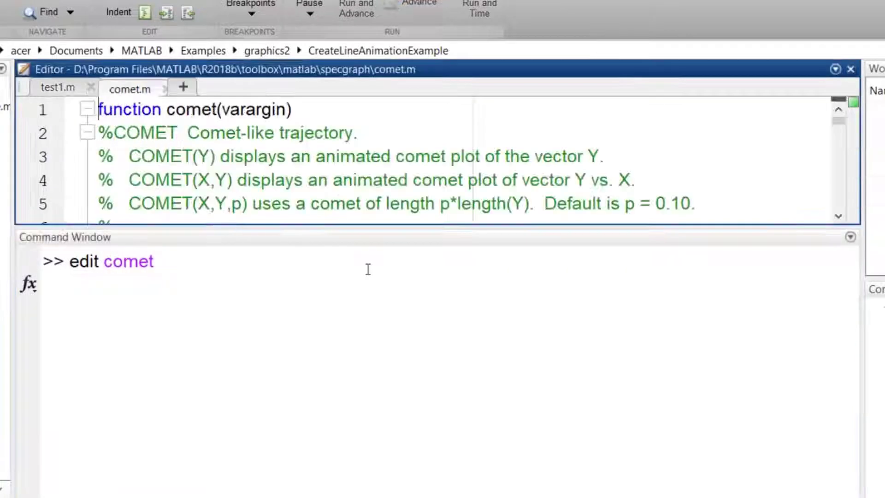
{"action": "left_click_drag", "start_coordinate": [322, 228], "coordinate": [316, 377]}
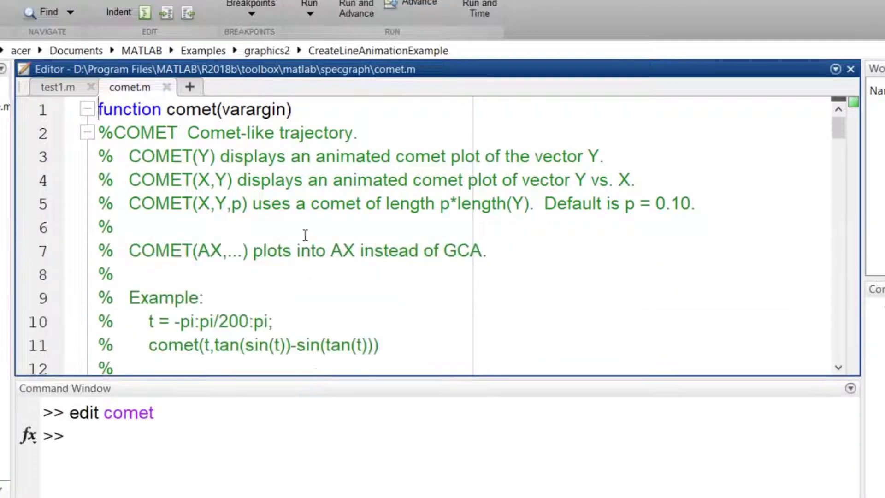
{"action": "scroll", "coordinate": [304, 235], "scroll_direction": "down", "scroll_amount": 2}
{"action": "scroll", "coordinate": [303, 236], "scroll_direction": "down", "scroll_amount": 8}
{"action": "scroll", "coordinate": [300, 237], "scroll_direction": "up", "scroll_amount": 8}
{"action": "scroll", "coordinate": [299, 237], "scroll_direction": "up", "scroll_amount": 2}
Open for.m with edit for, then close it.
{"action": "left_click", "coordinate": [206, 444]}
{"action": "type", "text": "edit f"}
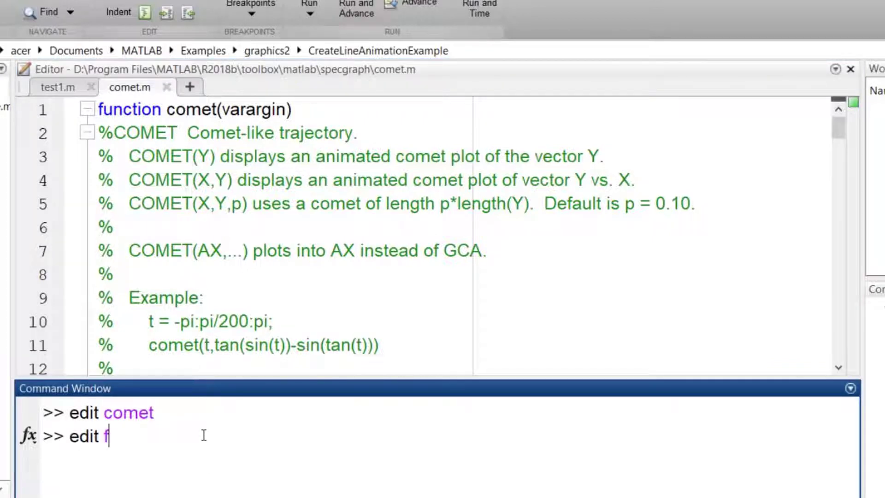
{"action": "type", "text": "or"}
{"action": "key", "text": "Return"}
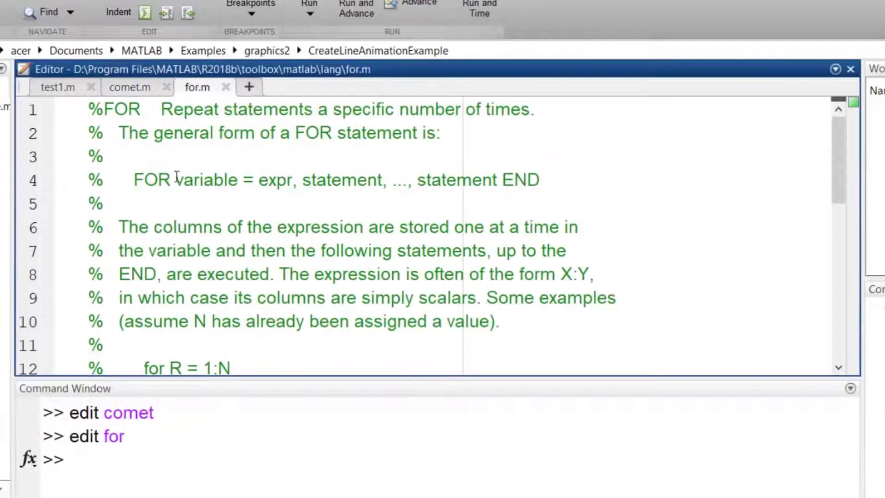
{"action": "scroll", "coordinate": [239, 142], "scroll_direction": "down", "scroll_amount": 3}
{"action": "scroll", "coordinate": [270, 182], "scroll_direction": "down", "scroll_amount": 4}
{"action": "scroll", "coordinate": [275, 205], "scroll_direction": "up", "scroll_amount": 3}
{"action": "scroll", "coordinate": [281, 205], "scroll_direction": "up", "scroll_amount": 4}
{"action": "key", "text": "ctrl+w"}
{"action": "left_click", "coordinate": [498, 411]}
{"action": "type", "text": "edit myComet"}
Create myComet.m and paste comet.m's entire source into it.
{"action": "key", "text": "Return"}
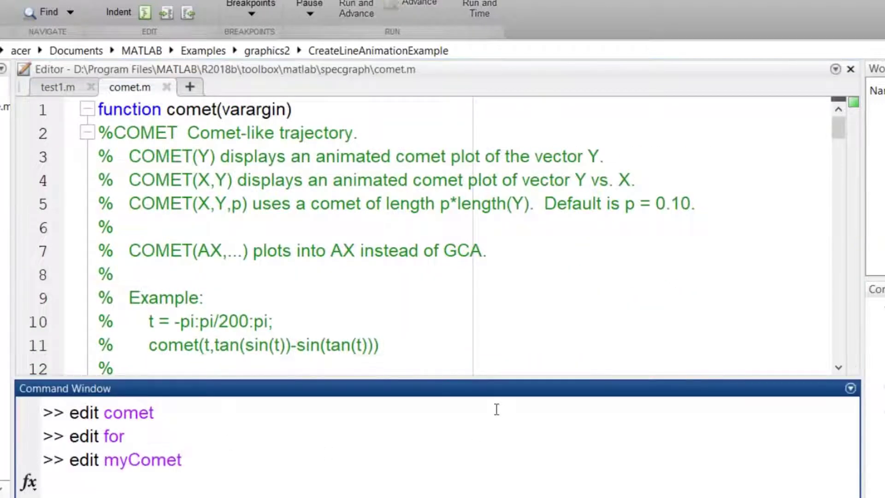
{"action": "left_click", "coordinate": [130, 87]}
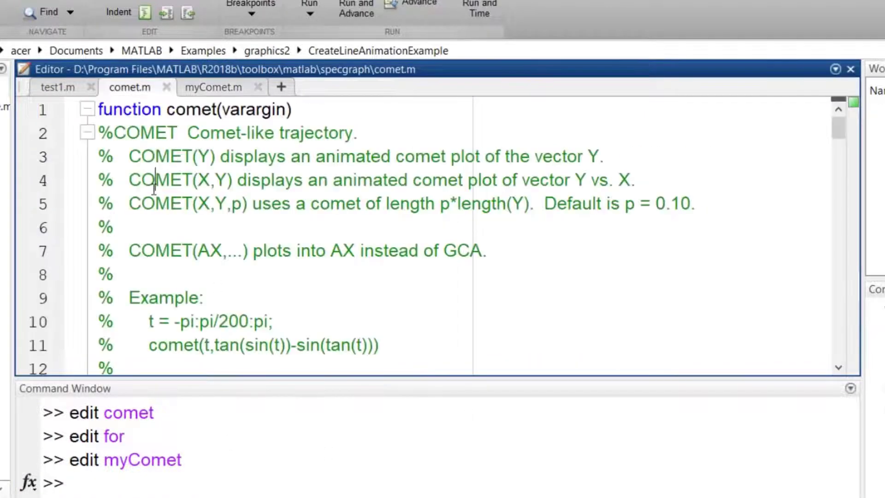
{"action": "key", "text": "ctrl+a"}
{"action": "key", "text": "ctrl+c"}
{"action": "left_click", "coordinate": [213, 88]}
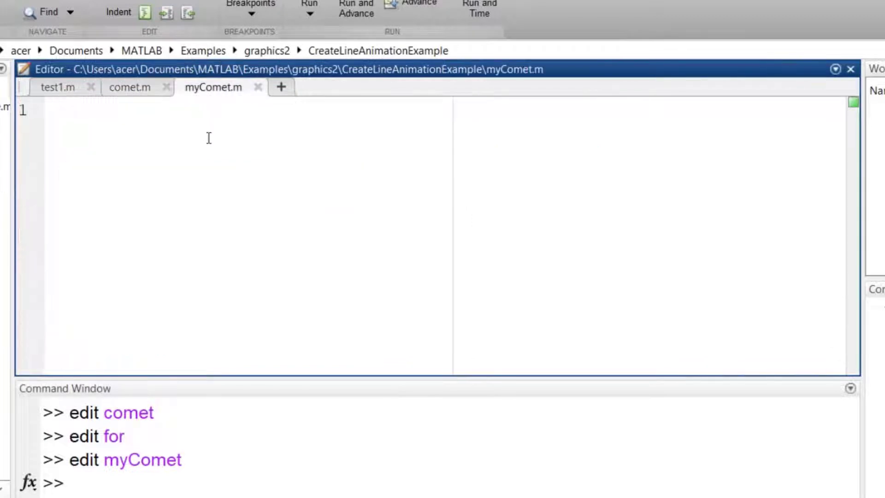
{"action": "key", "text": "ctrl+v"}
Close comet.m and rename the line-1 function from comet to myComet.
{"action": "left_click", "coordinate": [165, 87]}
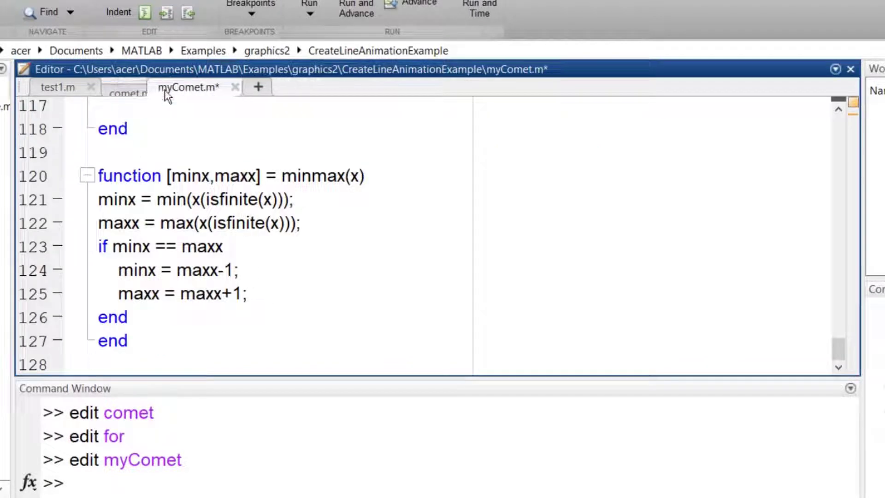
{"action": "left_click_drag", "start_coordinate": [841, 349], "coordinate": [838, 118]}
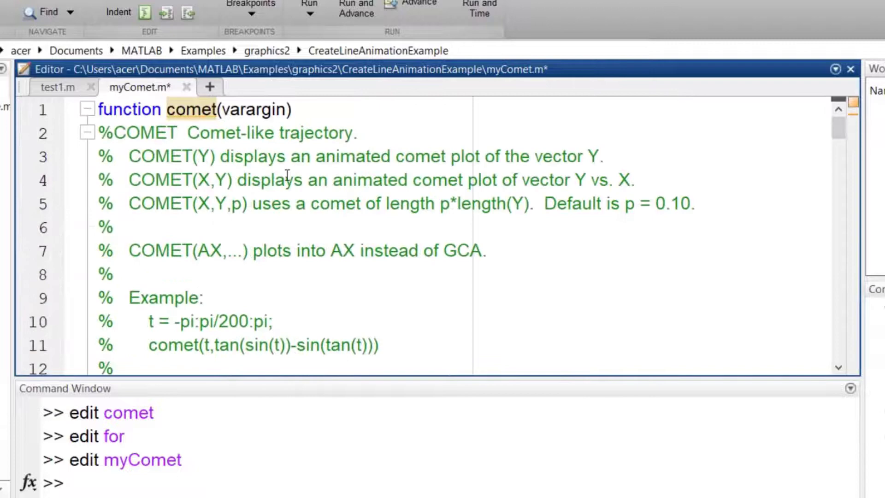
{"action": "left_click", "coordinate": [167, 111]}
{"action": "type", "text": "my"}
{"action": "key", "text": "Delete"}
{"action": "type", "text": "C"}
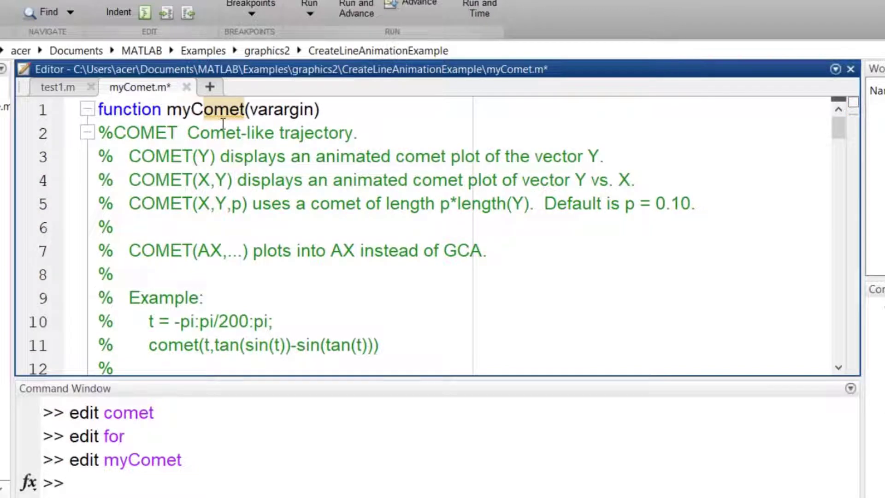
Save myComet.m and review its code down to the minmax helper on lines 120-126.
{"action": "key", "text": "ctrl+s"}
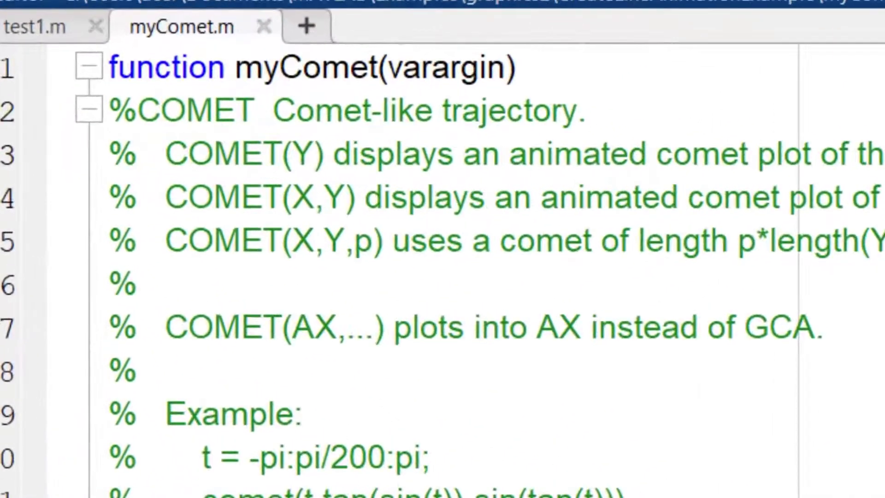
{"action": "left_click", "coordinate": [624, 111]}
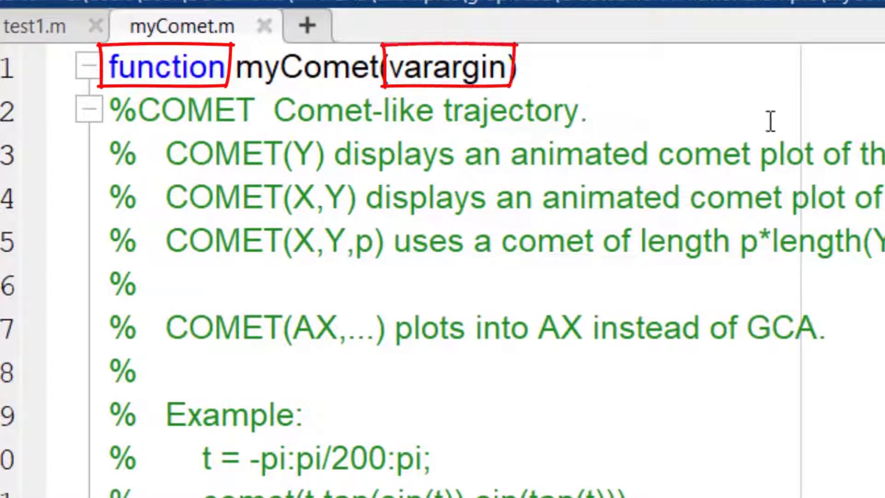
{"action": "scroll", "coordinate": [771, 123], "scroll_direction": "down", "scroll_amount": 1}
{"action": "scroll", "coordinate": [770, 121], "scroll_direction": "down", "scroll_amount": 1}
{"action": "scroll", "coordinate": [777, 144], "scroll_direction": "down", "scroll_amount": 2}
{"action": "scroll", "coordinate": [782, 150], "scroll_direction": "down", "scroll_amount": 1}
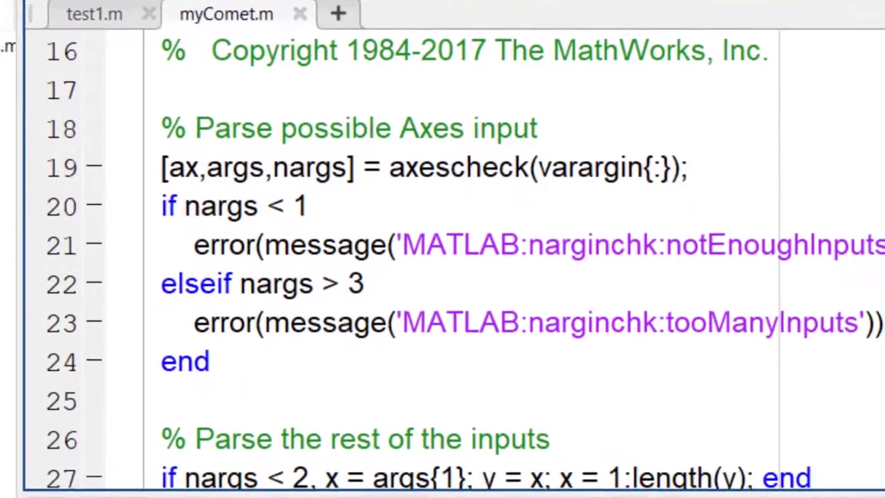
{"action": "scroll", "coordinate": [806, 156], "scroll_direction": "down", "scroll_amount": 2}
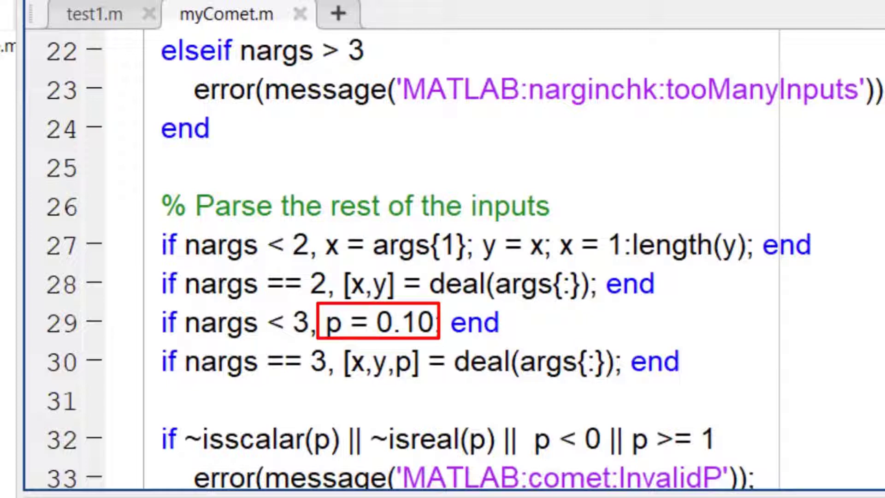
{"action": "scroll", "coordinate": [442, 277], "scroll_direction": "down", "scroll_amount": 1}
{"action": "scroll", "coordinate": [443, 277], "scroll_direction": "down", "scroll_amount": 1}
{"action": "scroll", "coordinate": [443, 276], "scroll_direction": "down", "scroll_amount": 1}
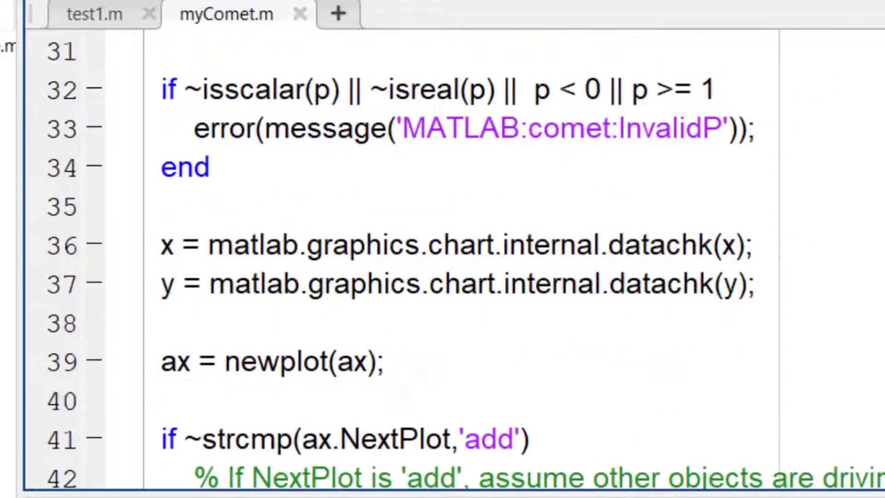
{"action": "scroll", "coordinate": [442, 277], "scroll_direction": "down", "scroll_amount": 1}
{"action": "scroll", "coordinate": [443, 277], "scroll_direction": "down", "scroll_amount": 1}
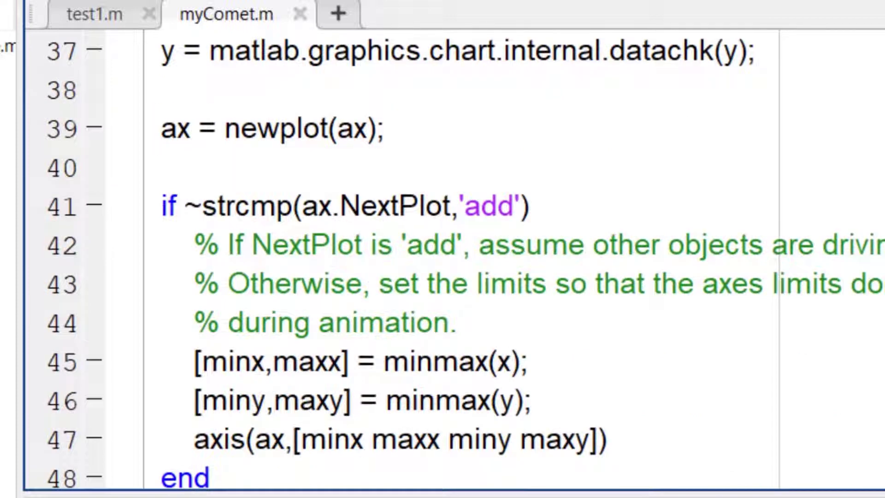
{"action": "scroll", "coordinate": [442, 262], "scroll_direction": "down", "scroll_amount": 1}
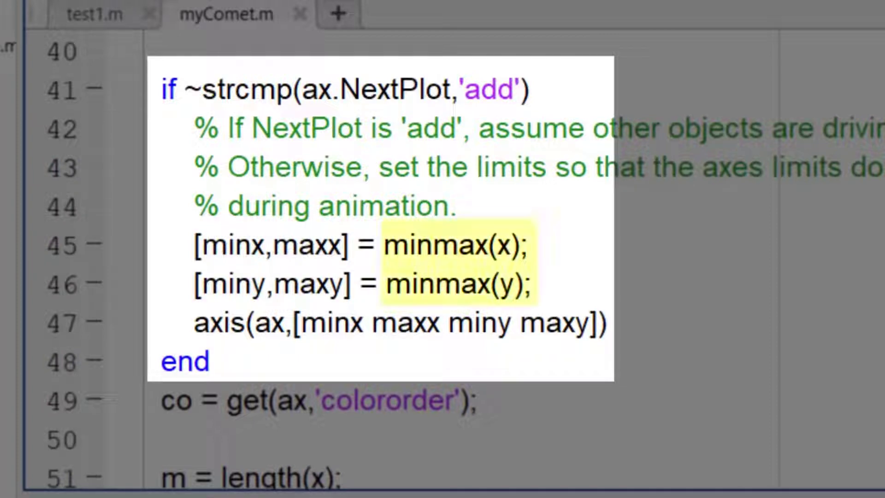
{"action": "scroll", "coordinate": [443, 262], "scroll_direction": "down", "scroll_amount": 14}
{"action": "scroll", "coordinate": [442, 263], "scroll_direction": "down", "scroll_amount": 12}
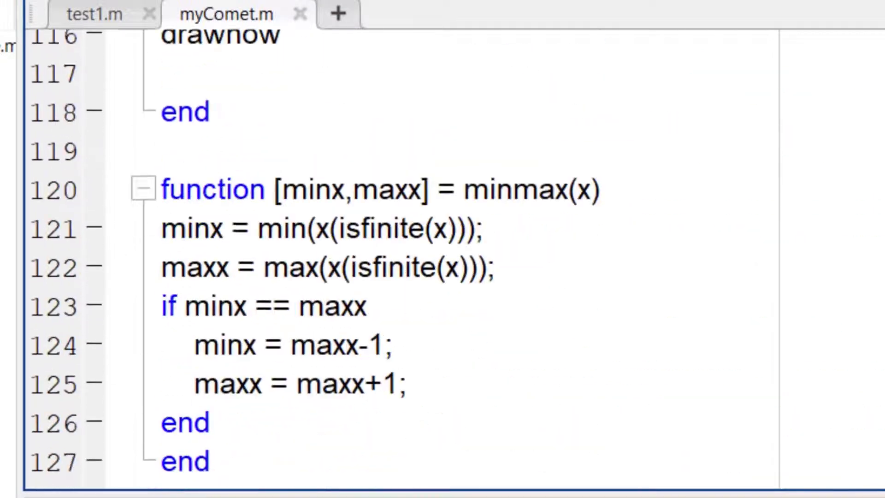
{"action": "scroll", "coordinate": [443, 262], "scroll_direction": "down", "scroll_amount": 1}
{"action": "left_click_drag", "start_coordinate": [247, 397], "coordinate": [166, 166]}
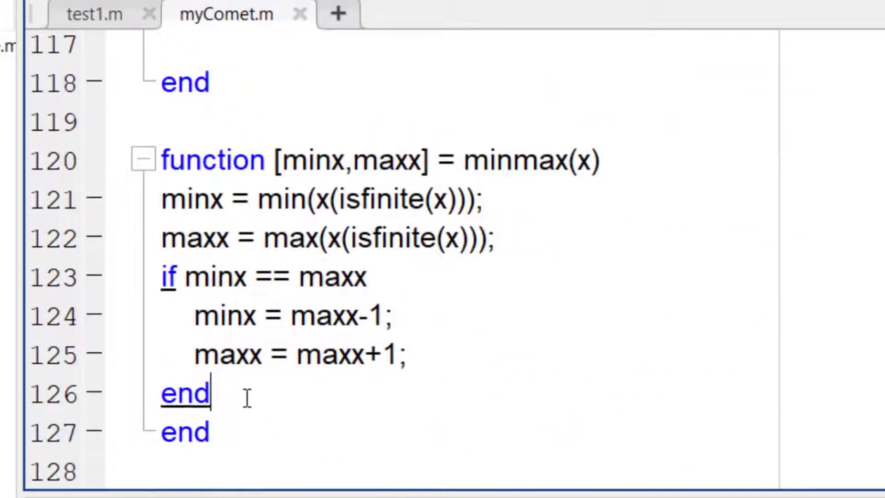
{"action": "left_click", "coordinate": [656, 175]}
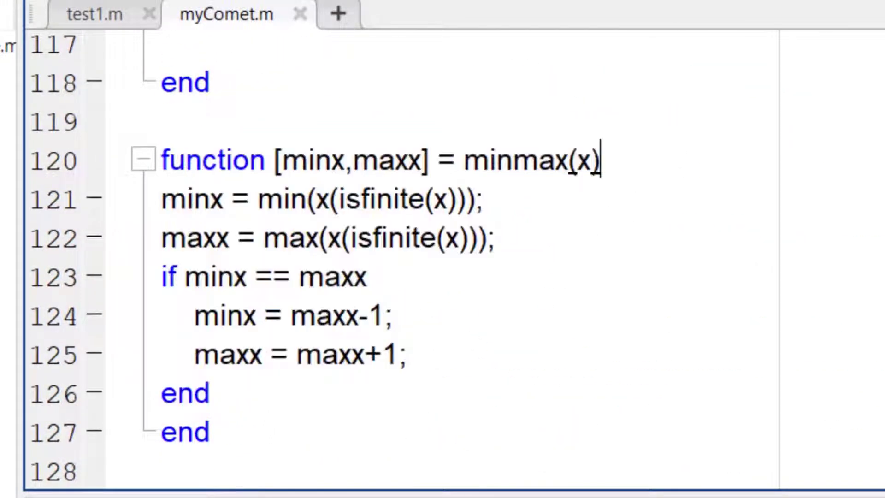
{"action": "scroll", "coordinate": [443, 262], "scroll_direction": "up", "scroll_amount": 8}
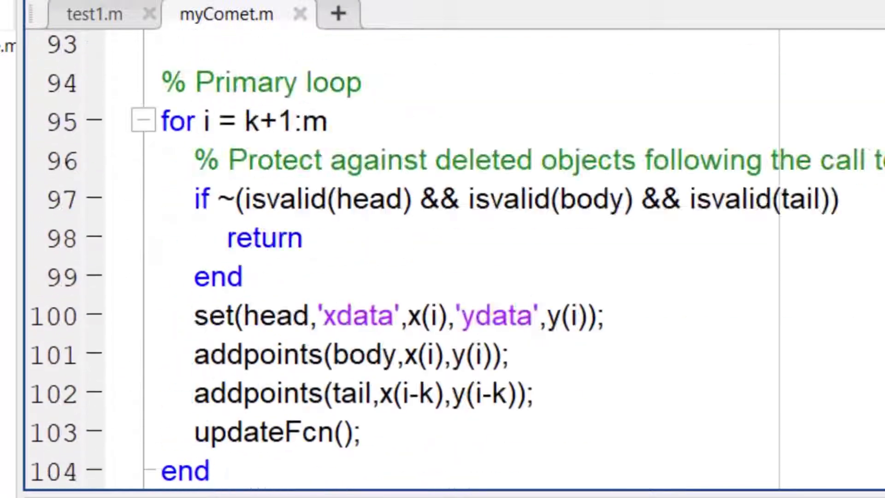
{"action": "scroll", "coordinate": [443, 263], "scroll_direction": "up", "scroll_amount": 10}
{"action": "scroll", "coordinate": [443, 263], "scroll_direction": "up", "scroll_amount": 5}
{"action": "scroll", "coordinate": [443, 263], "scroll_direction": "up", "scroll_amount": 1}
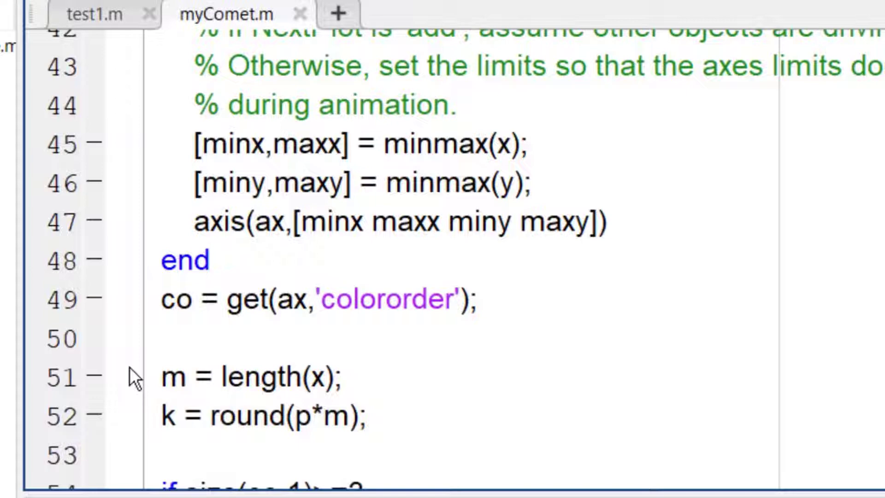
Set a breakpoint on myComet line 51 and run test1.m calling myComet.
{"action": "left_click", "coordinate": [96, 376]}
{"action": "left_click", "coordinate": [70, 75]}
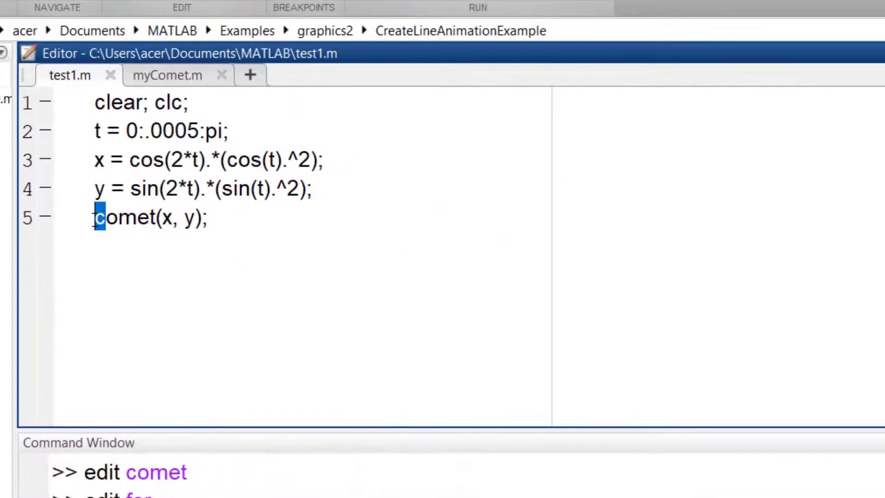
{"action": "type", "text": "myC"}
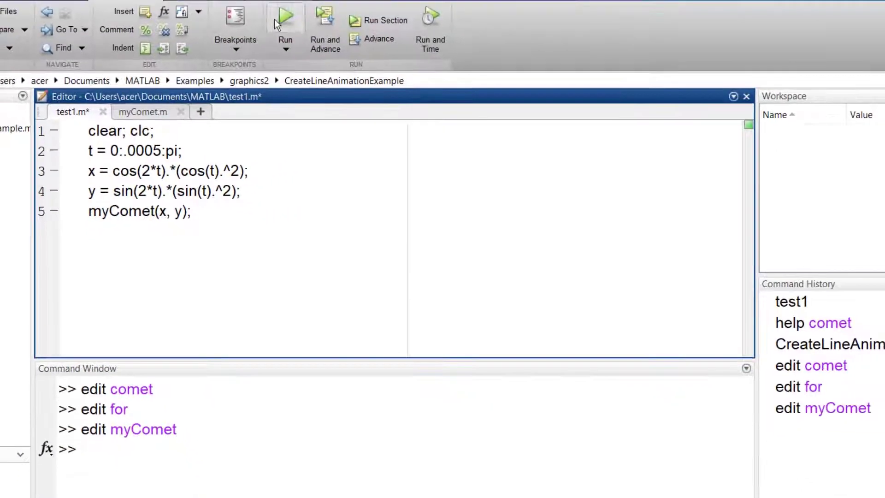
{"action": "left_click", "coordinate": [277, 21]}
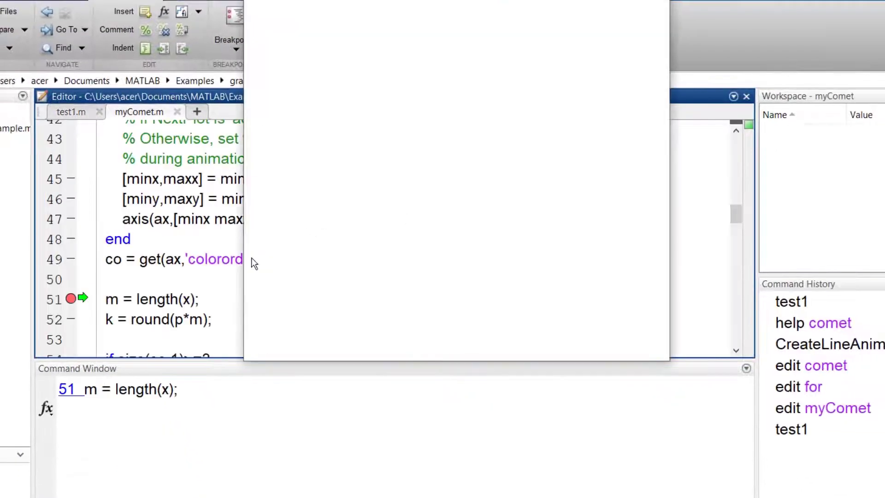
Display the colour order matrix co at the K>> debug prompt.
{"action": "left_click_drag", "start_coordinate": [105, 242], "coordinate": [269, 262]}
{"action": "left_click", "coordinate": [730, 179]}
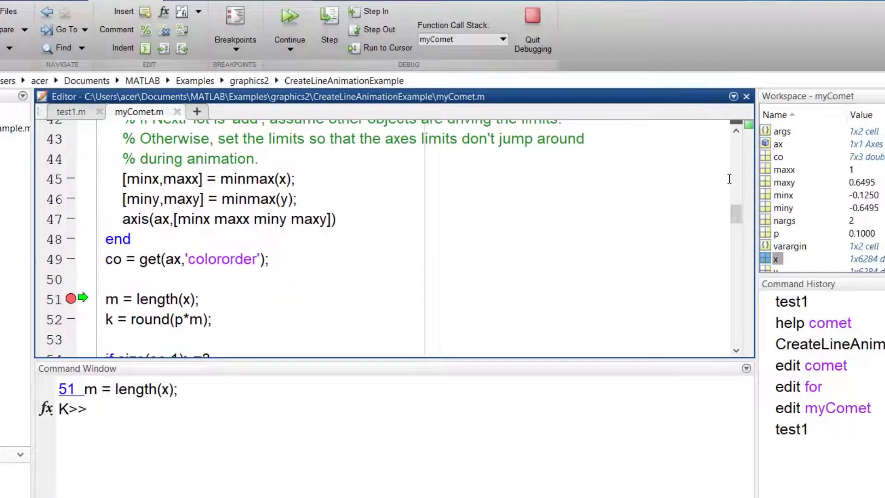
{"action": "left_click", "coordinate": [359, 441]}
{"action": "key", "text": "Return"}
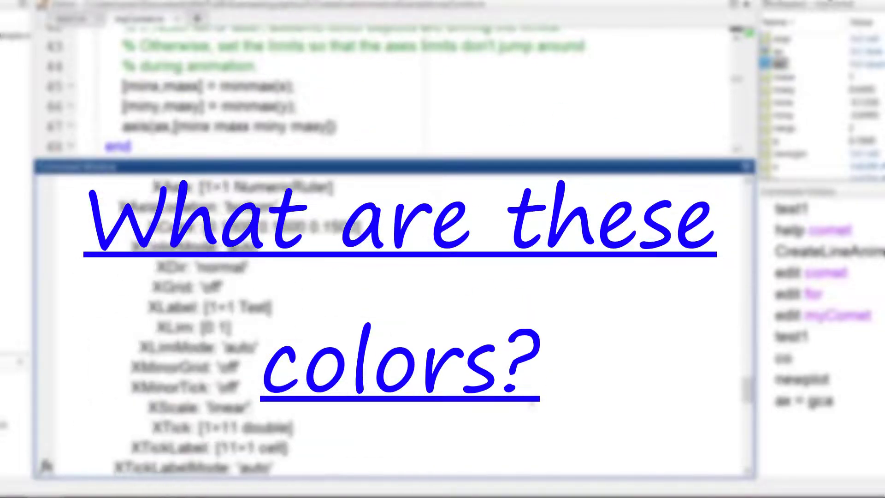
{"action": "type", "text": "plot(0, 0"}
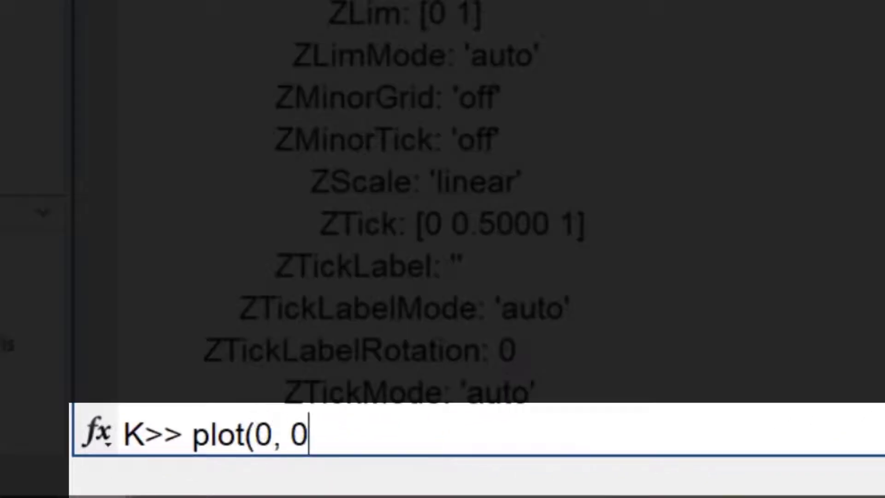
{"action": "type", "text": ", 'o', 'mar"}
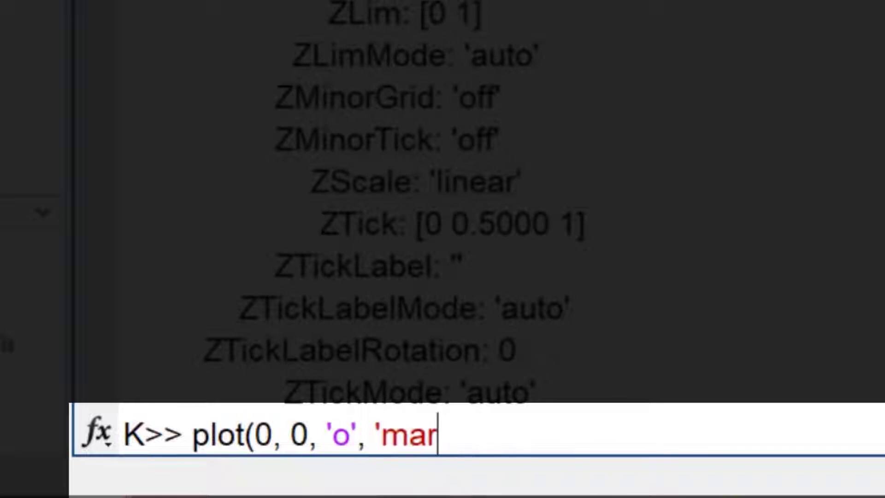
{"action": "type", "text": "kersize', 1"}
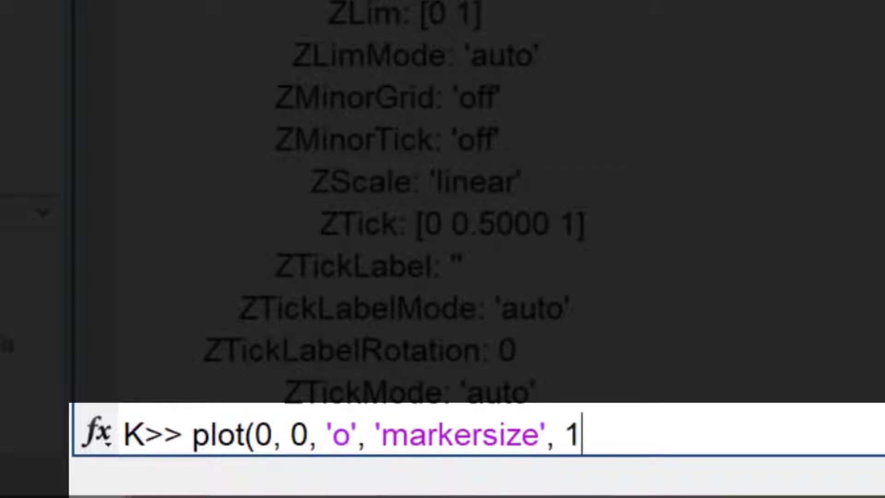
{"action": "type", "text": "00, 'markerfa"}
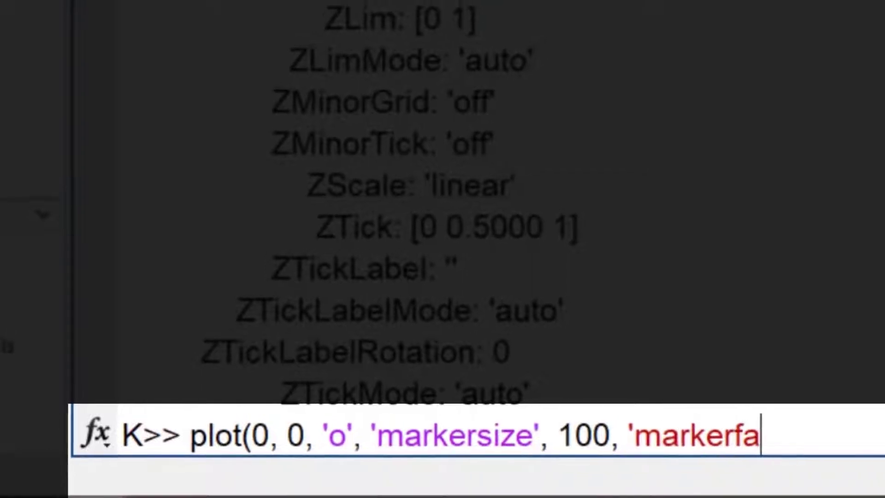
{"action": "type", "text": "cecolor', co("}
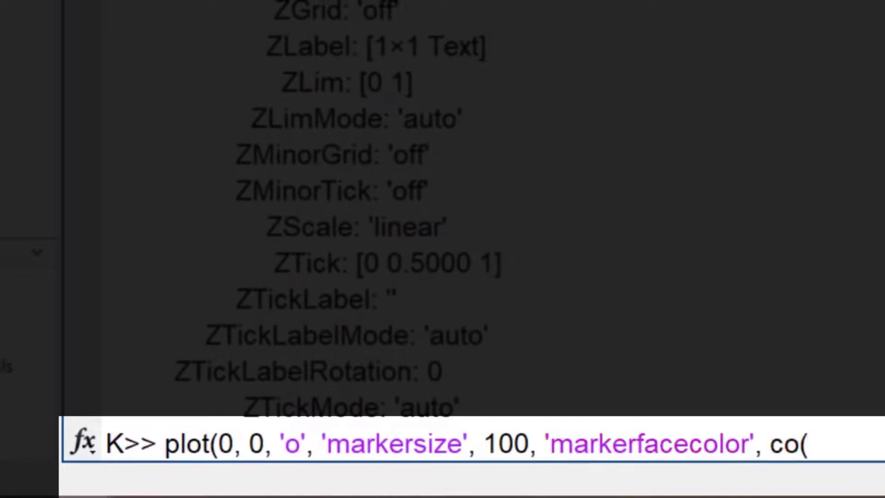
{"action": "type", "text": "1, :))"}
Plot a size-100 filled circle at the origin in co(1,:), with the figure snapped right.
{"action": "key", "text": "Return"}
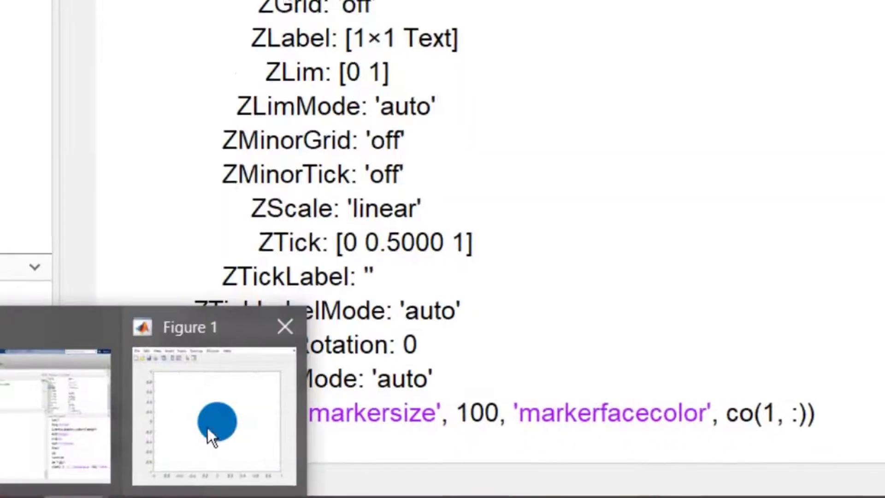
{"action": "left_click", "coordinate": [207, 428]}
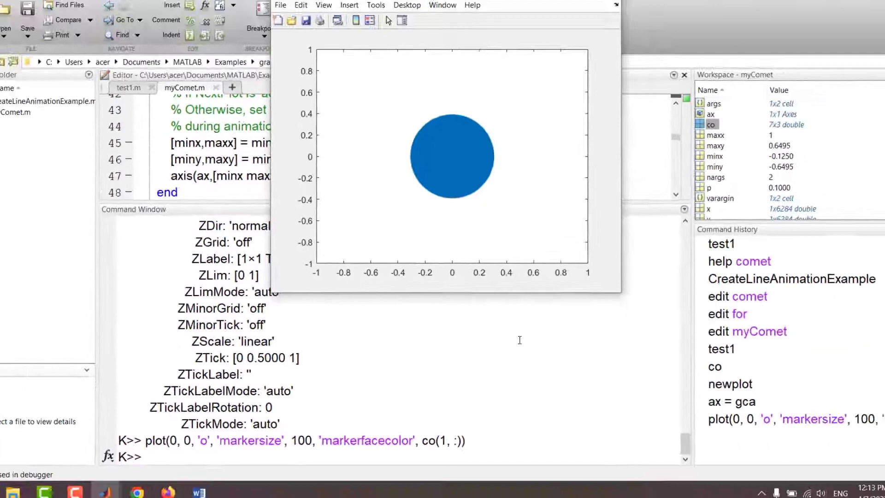
{"action": "key", "text": "super+Right"}
{"action": "left_click", "coordinate": [254, 432]}
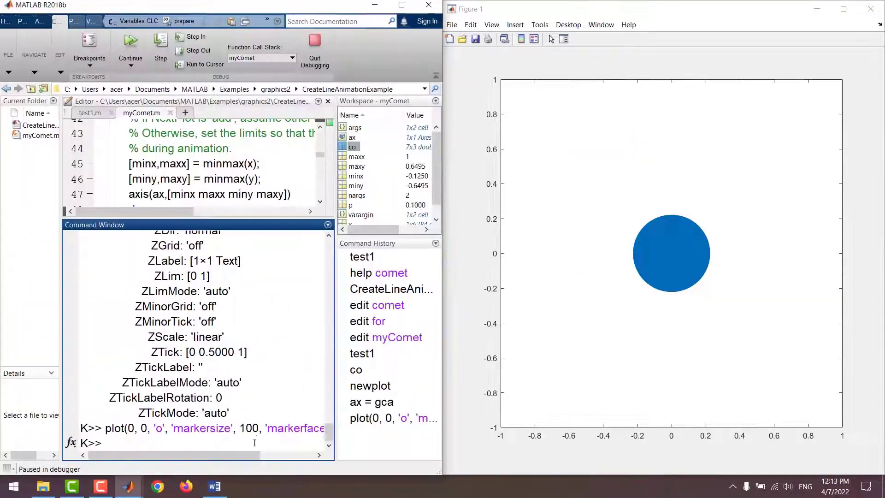
{"action": "left_click_drag", "start_coordinate": [335, 373], "coordinate": [414, 374]}
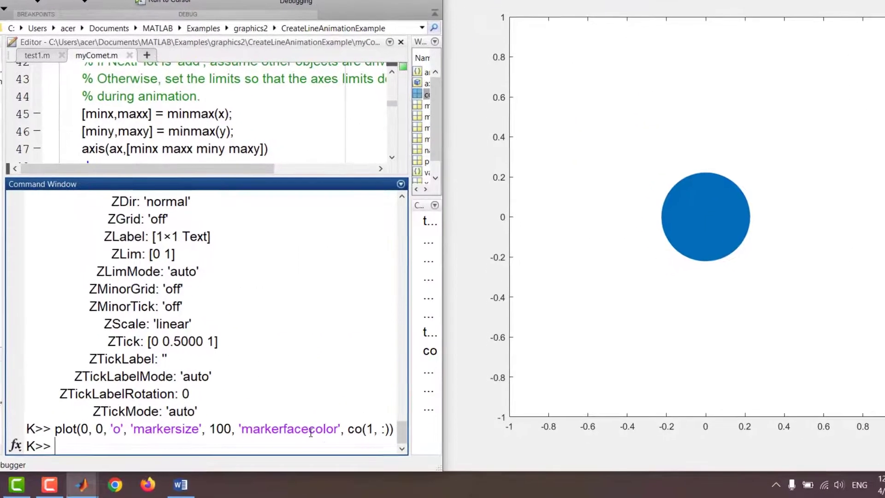
Replot the origin circle using colour-order rows 2, 3 and 4.
{"action": "key", "text": "Up"}
{"action": "key", "text": "Left"}
{"action": "key", "text": "Left"}
{"action": "key", "text": "Left"}
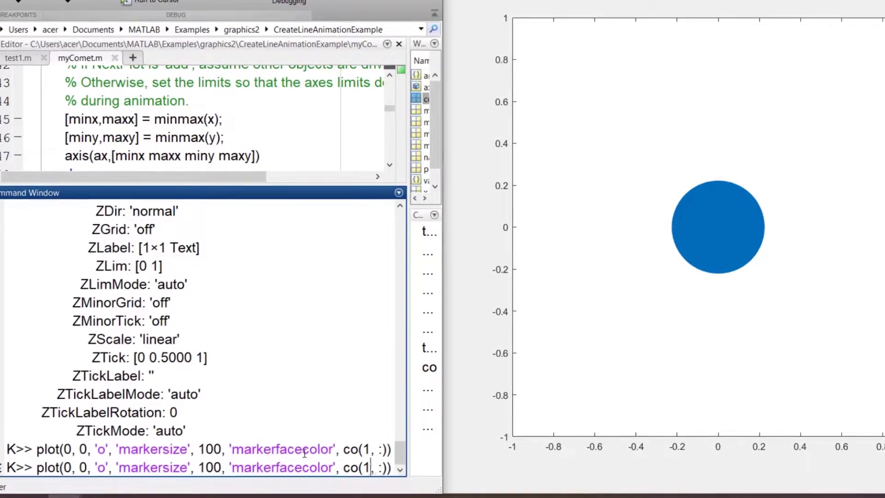
{"action": "key", "text": "BackSpace"}
{"action": "type", "text": "2"}
{"action": "key", "text": "Return"}
{"action": "key", "text": "Up"}
{"action": "key", "text": "Left"}
{"action": "key", "text": "Left"}
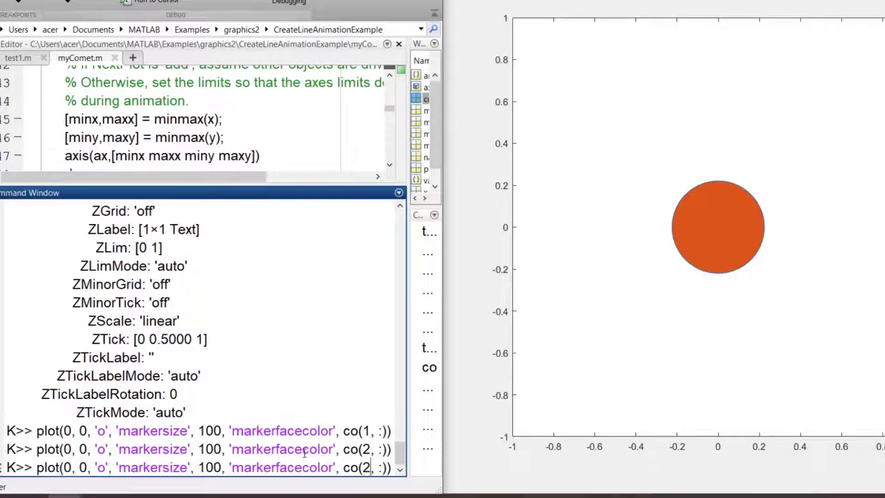
{"action": "key", "text": "Return"}
{"action": "key", "text": "Up"}
{"action": "key", "text": "Left"}
{"action": "key", "text": "Left"}
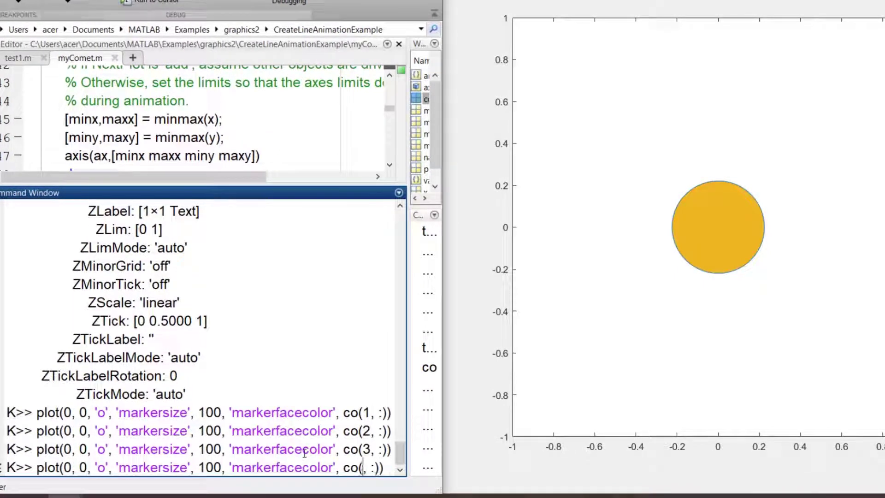
{"action": "key", "text": "BackSpace"}
{"action": "type", "text": "4"}
{"action": "key", "text": "Return"}
Replot the origin circle using colour-order rows 5, 6 and 7.
{"action": "key", "text": "Up"}
{"action": "key", "text": "BackSpace"}
{"action": "type", "text": "5"}
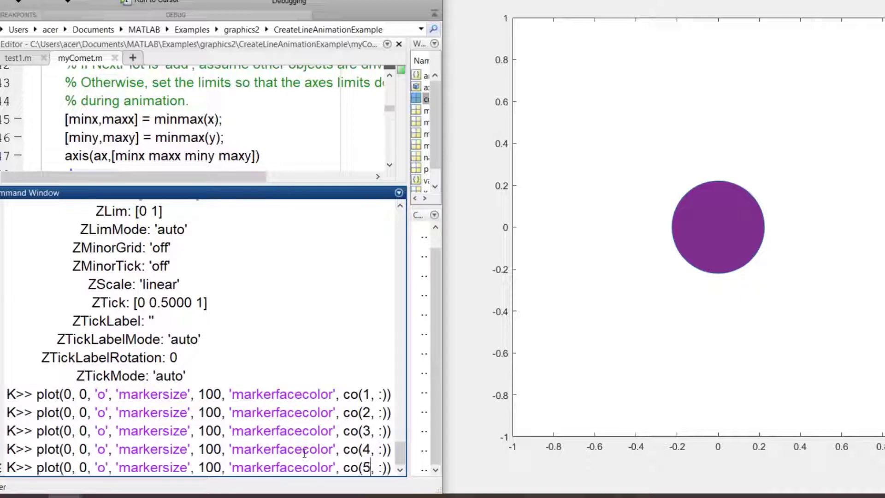
{"action": "key", "text": "Return"}
{"action": "key", "text": "Up"}
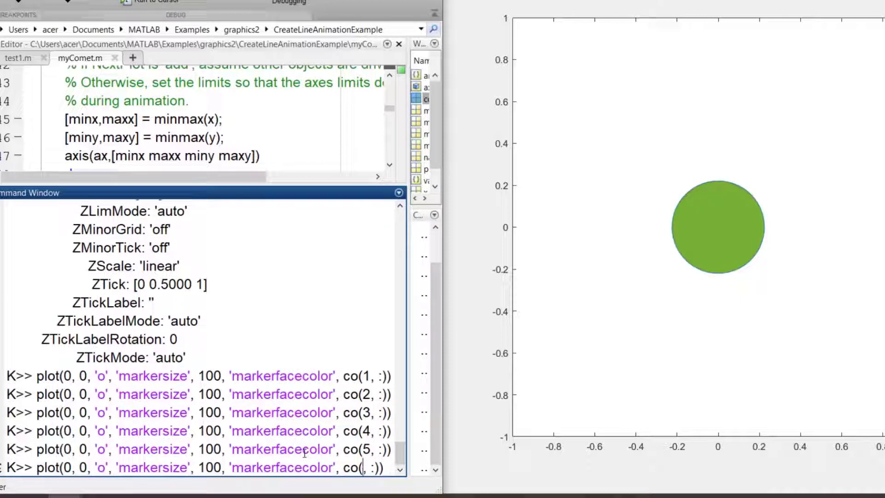
{"action": "key", "text": "Return"}
{"action": "key", "text": "Up"}
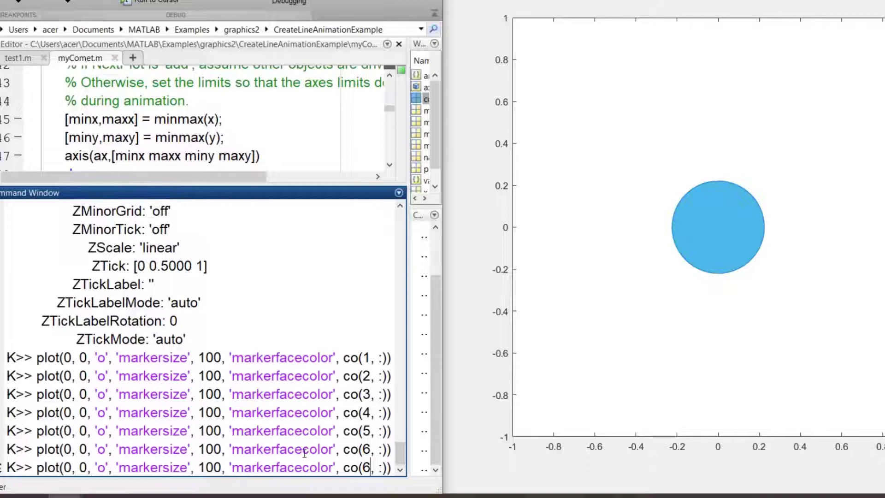
{"action": "key", "text": "BackSpace"}
{"action": "type", "text": "7"}
{"action": "key", "text": "Return"}
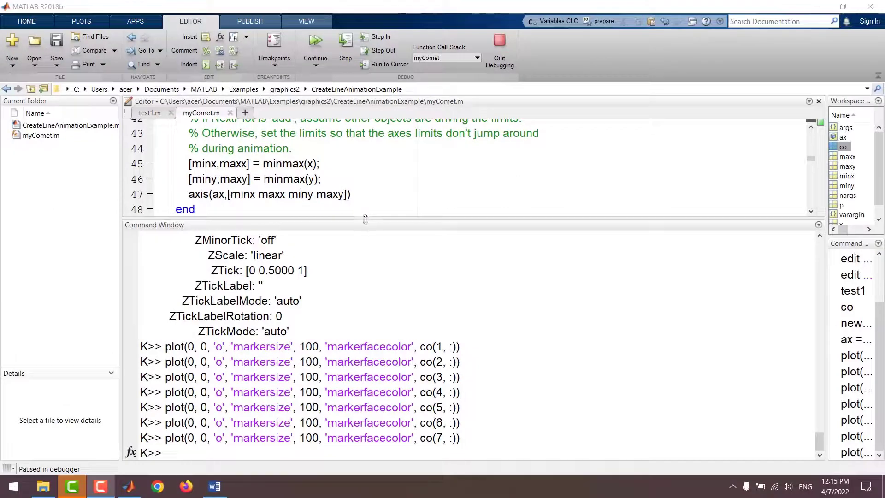
Stop debugging and remove the line 51 breakpoint.
{"action": "left_click_drag", "start_coordinate": [366, 218], "coordinate": [371, 371]}
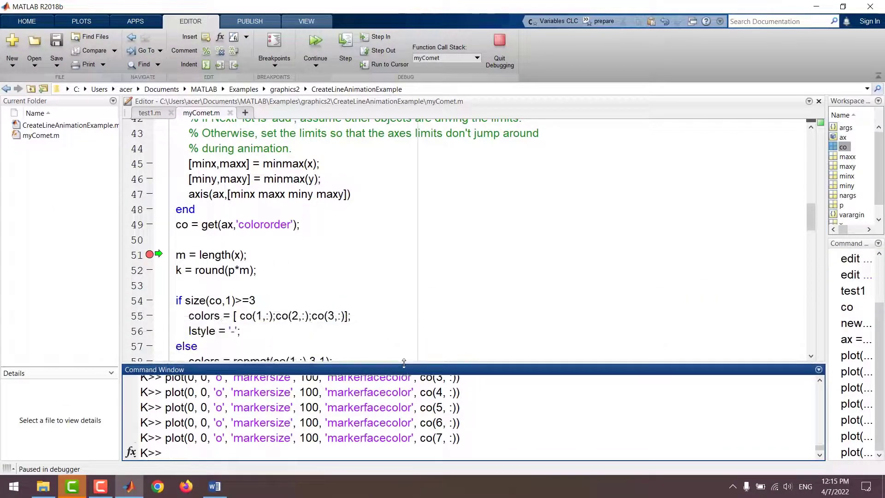
{"action": "left_click", "coordinate": [494, 64]}
{"action": "left_click", "coordinate": [153, 258]}
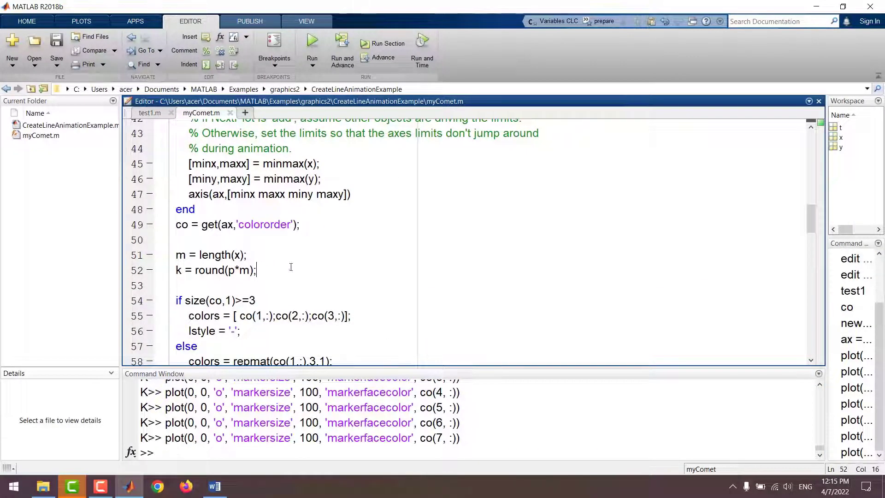
{"action": "scroll", "coordinate": [290, 266], "scroll_direction": "down", "scroll_amount": 1}
{"action": "scroll", "coordinate": [369, 237], "scroll_direction": "down", "scroll_amount": 1}
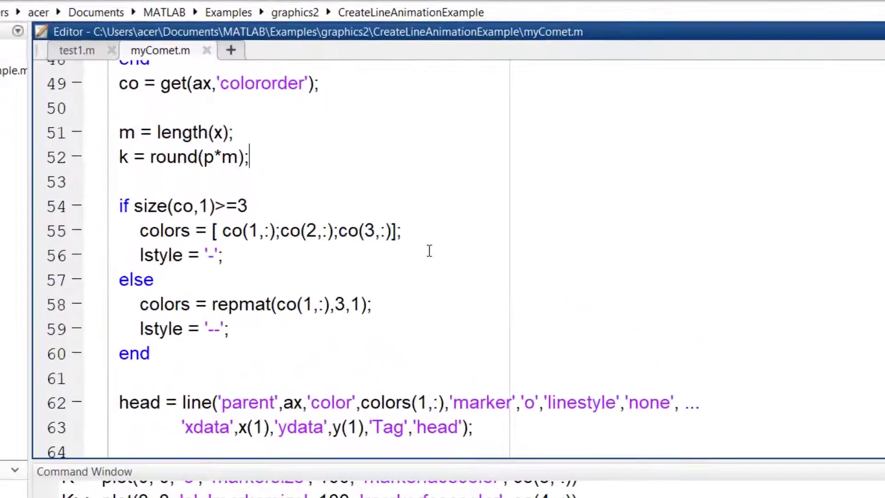
{"action": "scroll", "coordinate": [429, 246], "scroll_direction": "down", "scroll_amount": 1}
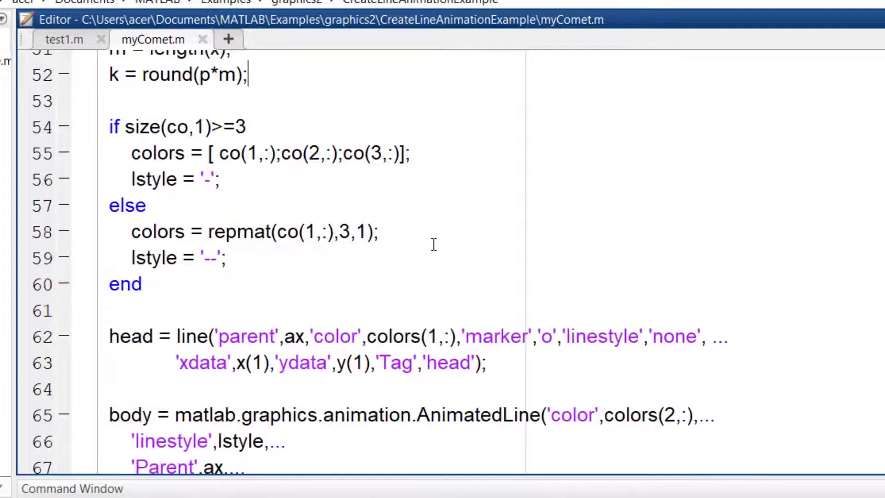
{"action": "scroll", "coordinate": [430, 243], "scroll_direction": "down", "scroll_amount": 1}
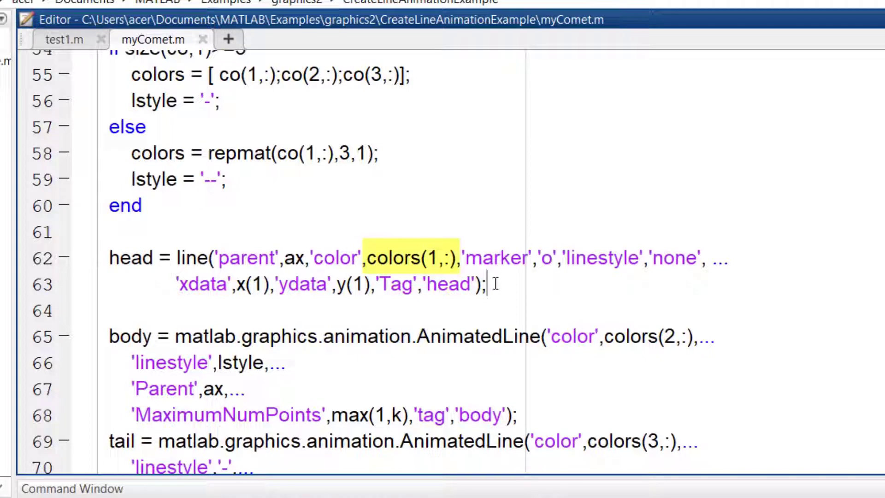
{"action": "type", "text": ", "}
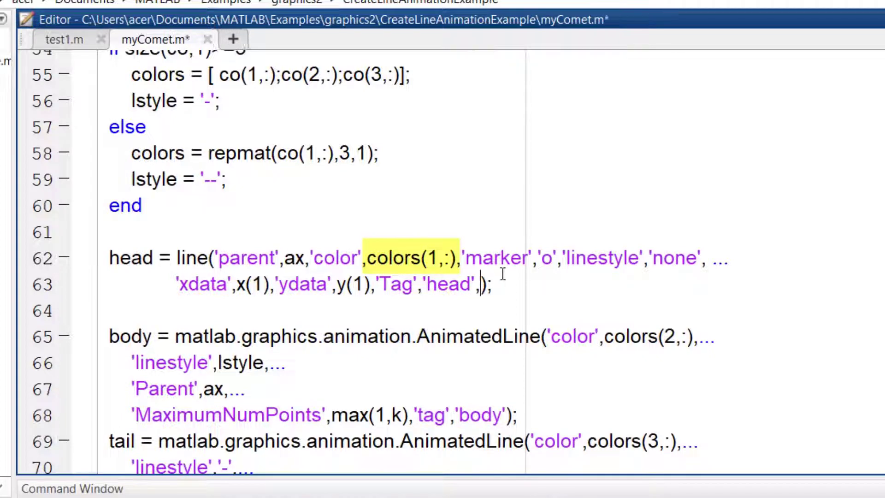
{"action": "type", "text": "'markerfacecolor', 'k'"}
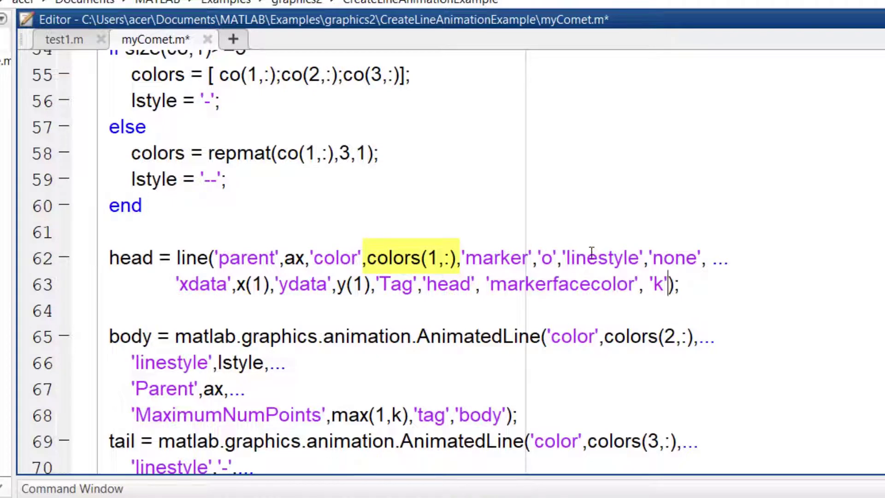
Change the comet colours: body line to co(5,:), tail's colors(3,:) to 'b'.
{"action": "left_click_drag", "start_coordinate": [390, 257], "coordinate": [456, 263]}
{"action": "type", "text": "'bla"}
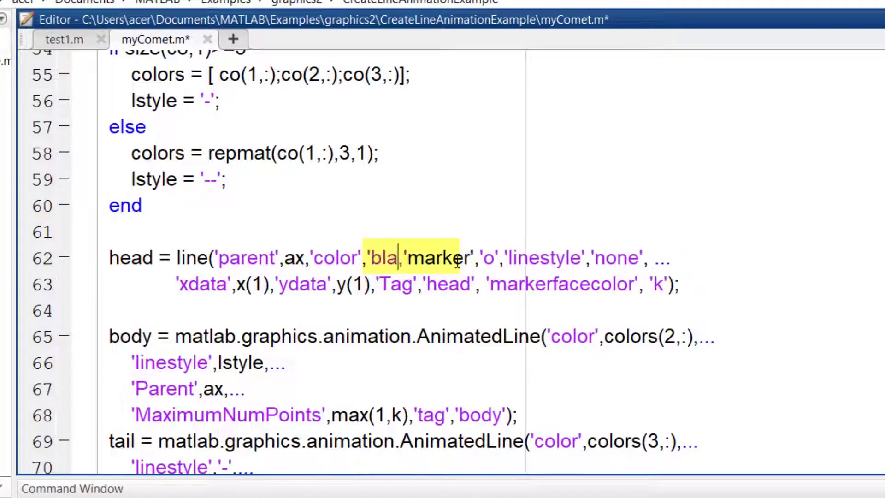
{"action": "type", "text": "ck,'"}
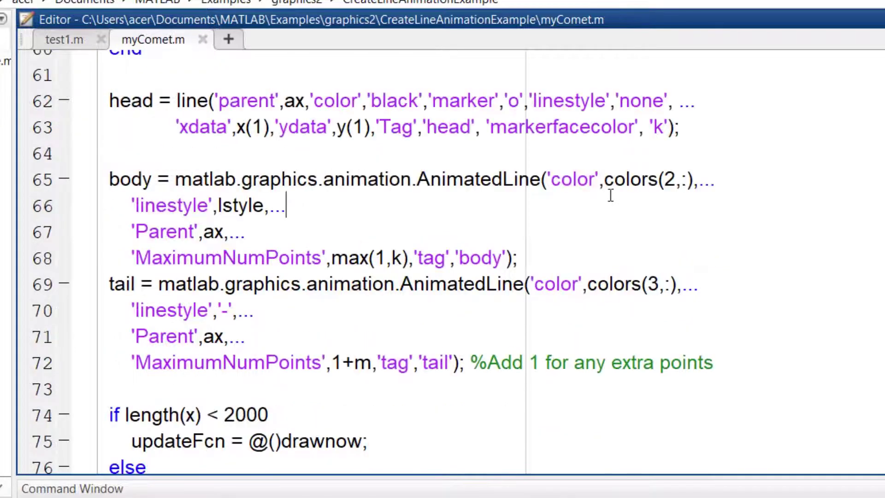
{"action": "left_click_drag", "start_coordinate": [604, 181], "coordinate": [693, 183]}
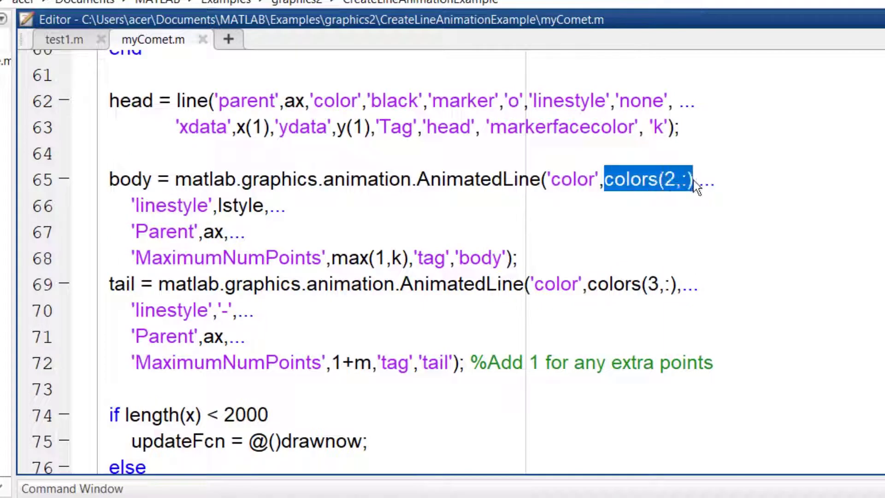
{"action": "type", "text": "'green'"}
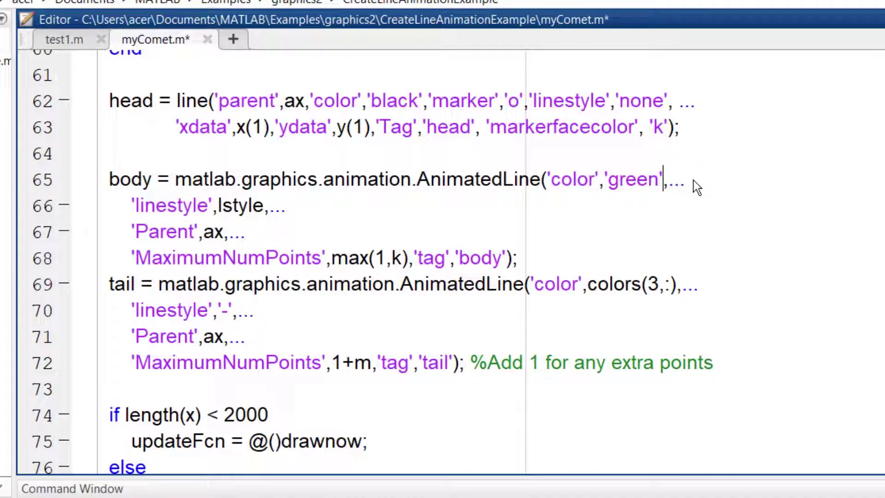
{"action": "key", "text": "BackSpace"}
{"action": "key", "text": "BackSpace"}
{"action": "key", "text": "BackSpace"}
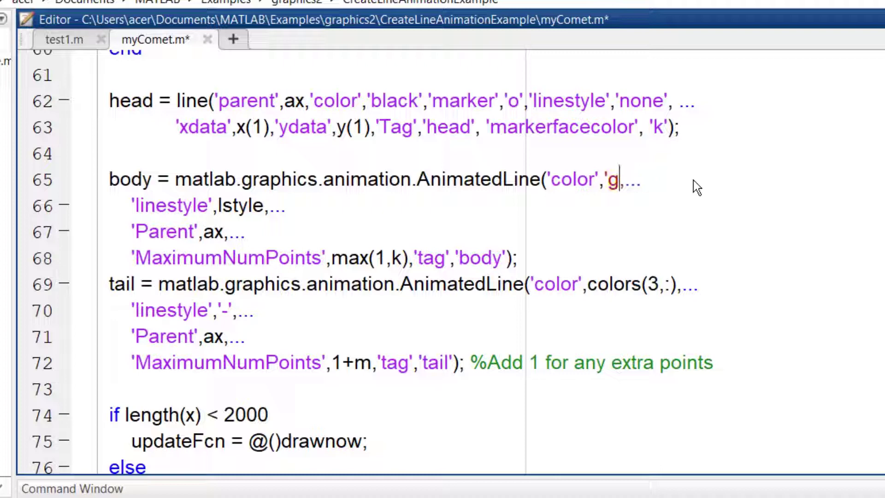
{"action": "key", "text": "BackSpace"}
{"action": "key", "text": "BackSpace"}
{"action": "type", "text": "co(5, :)"}
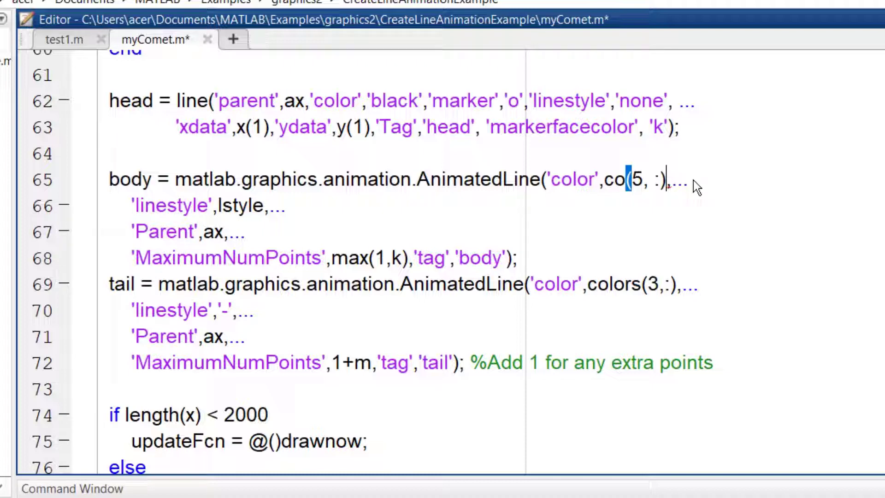
{"action": "left_click_drag", "start_coordinate": [587, 284], "coordinate": [678, 284]}
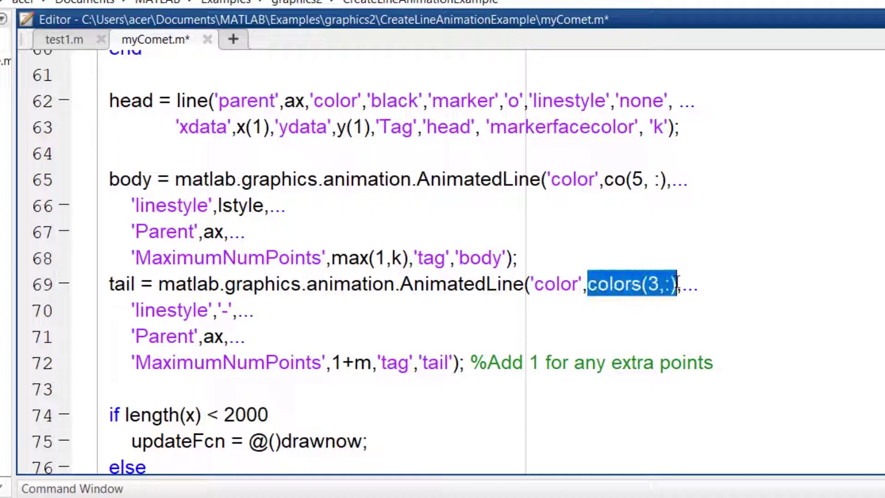
{"action": "type", "text": "'b'"}
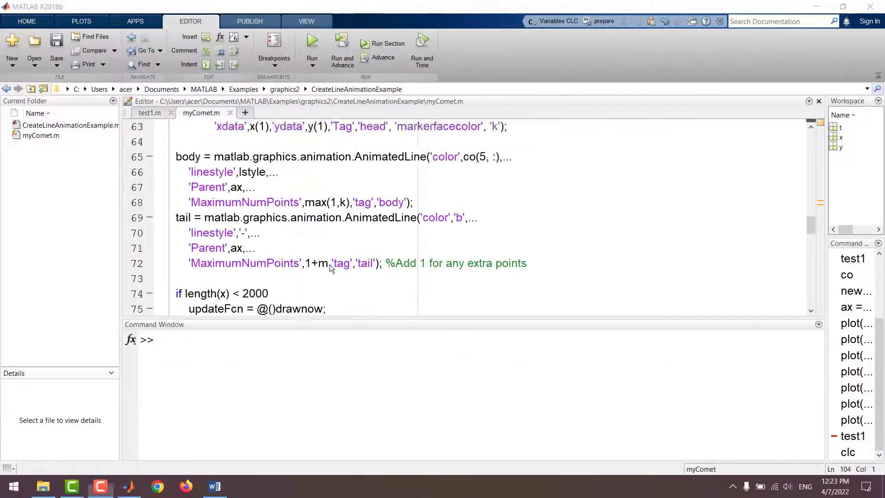
{"action": "scroll", "coordinate": [330, 264], "scroll_direction": "down", "scroll_amount": 2}
{"action": "scroll", "coordinate": [329, 265], "scroll_direction": "down", "scroll_amount": 1}
{"action": "scroll", "coordinate": [330, 265], "scroll_direction": "down", "scroll_amount": 2}
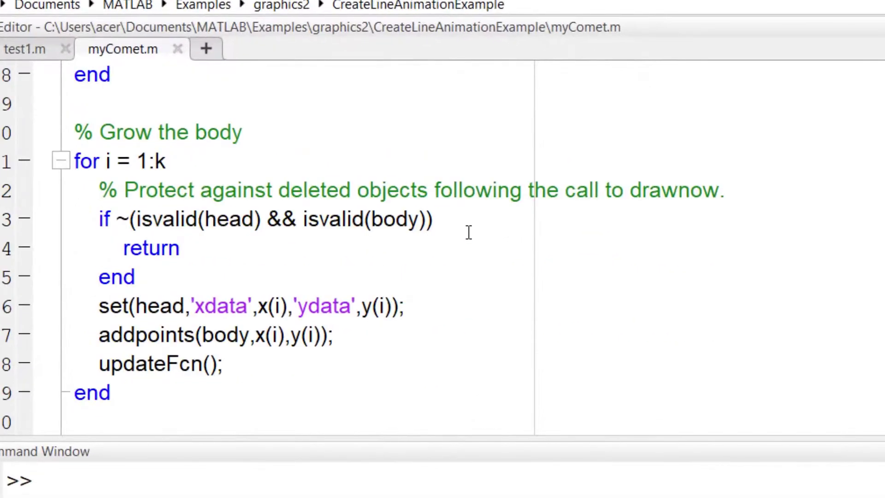
Add frames(i) = getframe; in the three loops and make myComet return frames.
{"action": "left_click", "coordinate": [246, 366]}
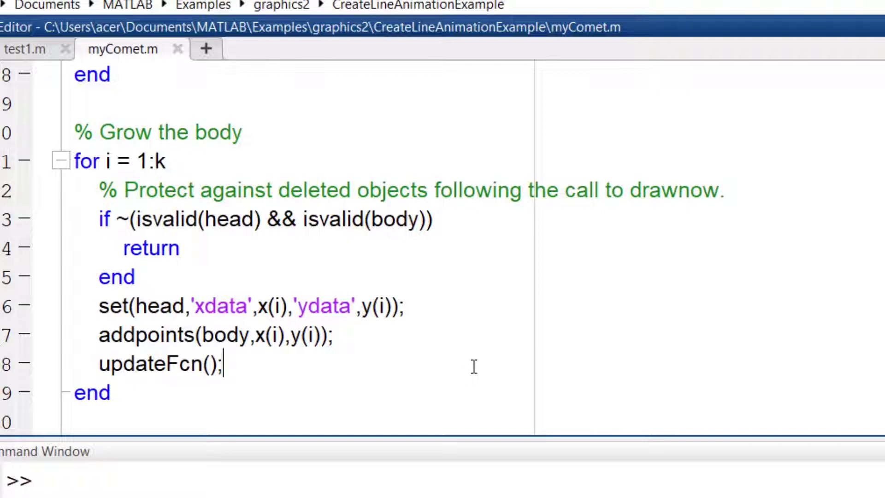
{"action": "key", "text": "Return"}
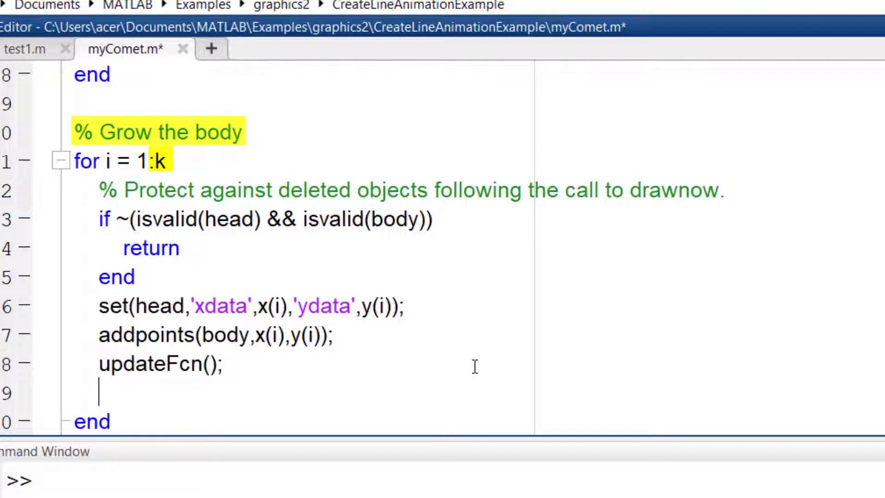
{"action": "type", "text": "frames"}
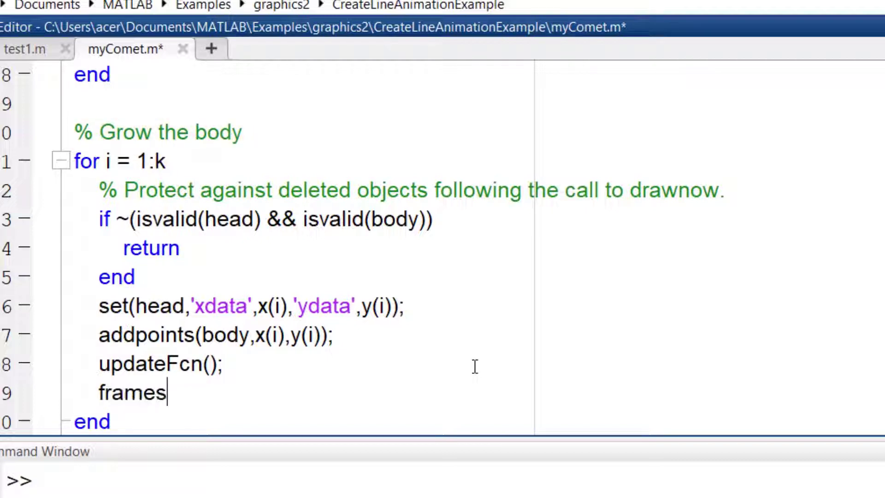
{"action": "type", "text": "(i) = getframe;"}
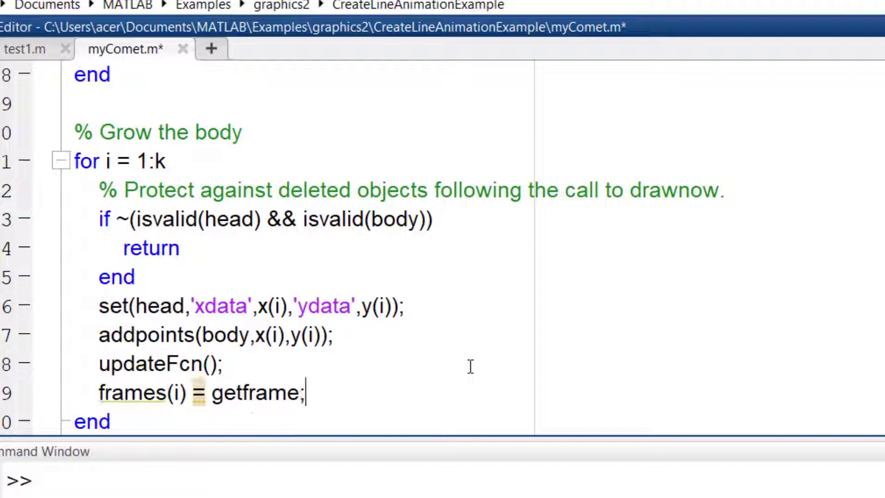
{"action": "scroll", "coordinate": [398, 342], "scroll_direction": "down", "scroll_amount": 2}
{"action": "scroll", "coordinate": [398, 342], "scroll_direction": "down", "scroll_amount": 2}
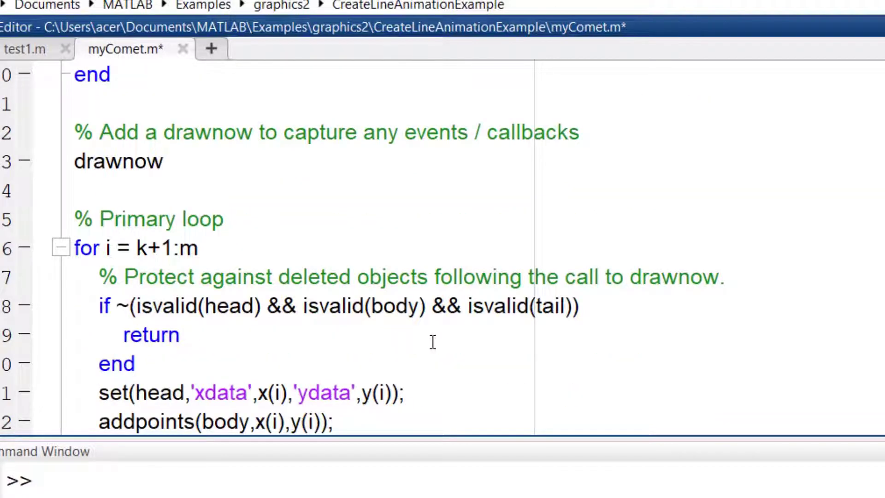
{"action": "scroll", "coordinate": [432, 342], "scroll_direction": "down", "scroll_amount": 1}
{"action": "scroll", "coordinate": [432, 342], "scroll_direction": "down", "scroll_amount": 1}
{"action": "scroll", "coordinate": [436, 341], "scroll_direction": "up", "scroll_amount": 1}
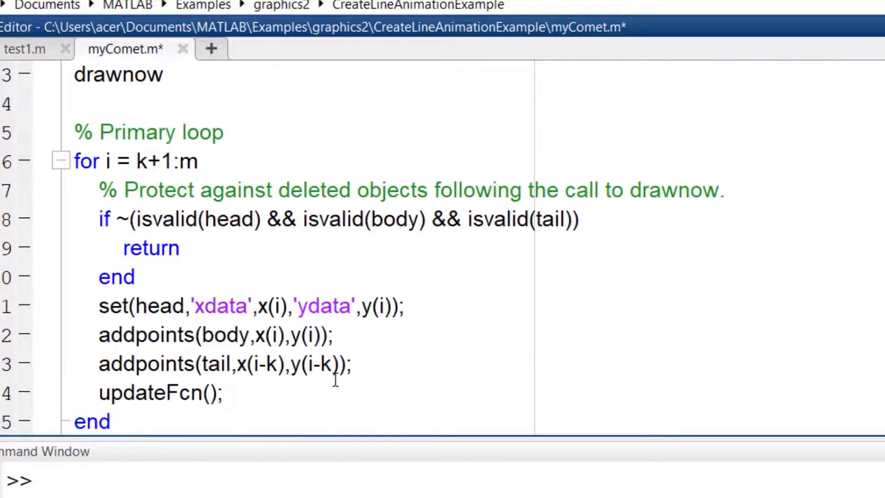
{"action": "key", "text": "Return"}
{"action": "type", "text": "f"}
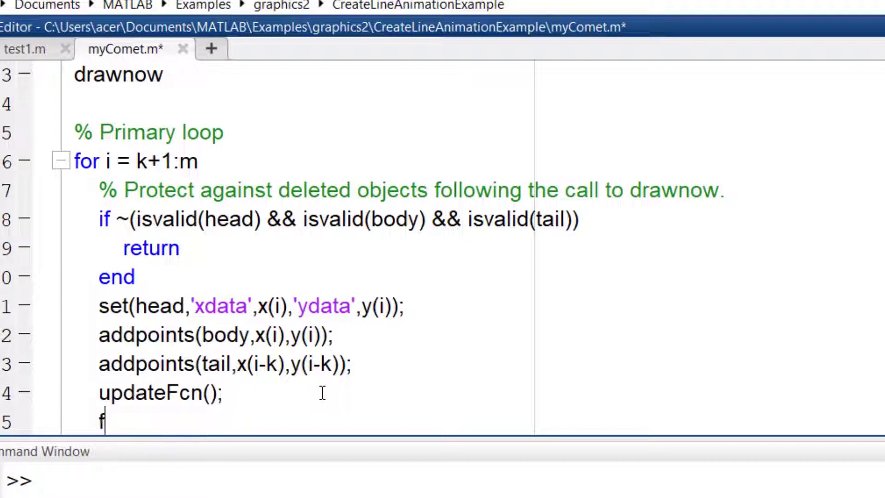
{"action": "type", "text": "rames(i) ="}
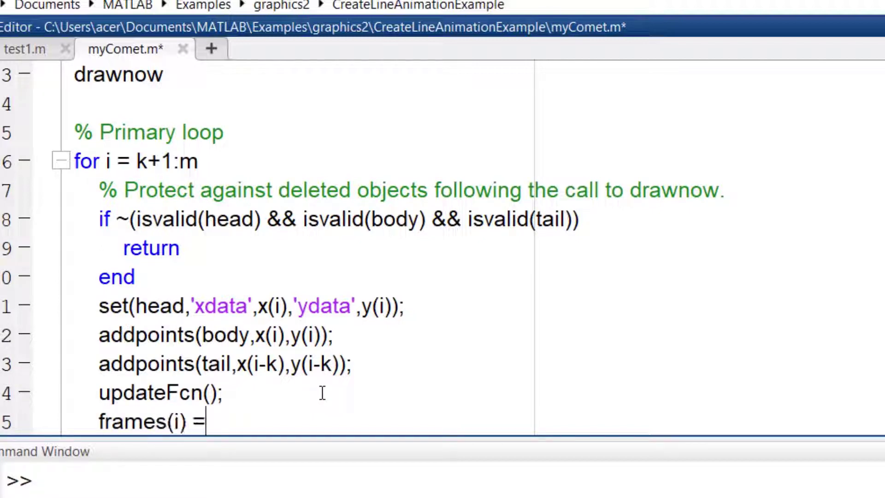
{"action": "type", "text": " getfram"}
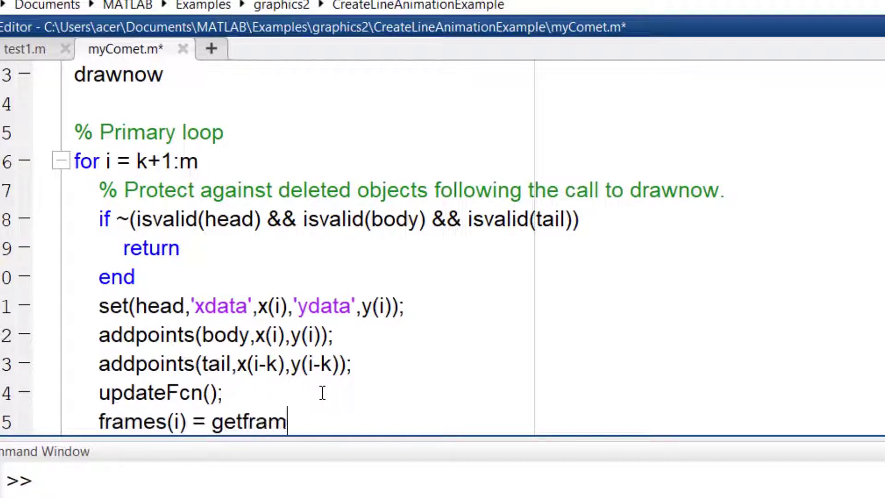
{"action": "type", "text": "e;"}
{"action": "left_click_drag", "start_coordinate": [446, 442], "coordinate": [445, 484]}
{"action": "scroll", "coordinate": [431, 312], "scroll_direction": "down", "scroll_amount": 1}
{"action": "scroll", "coordinate": [450, 297], "scroll_direction": "down", "scroll_amount": 2}
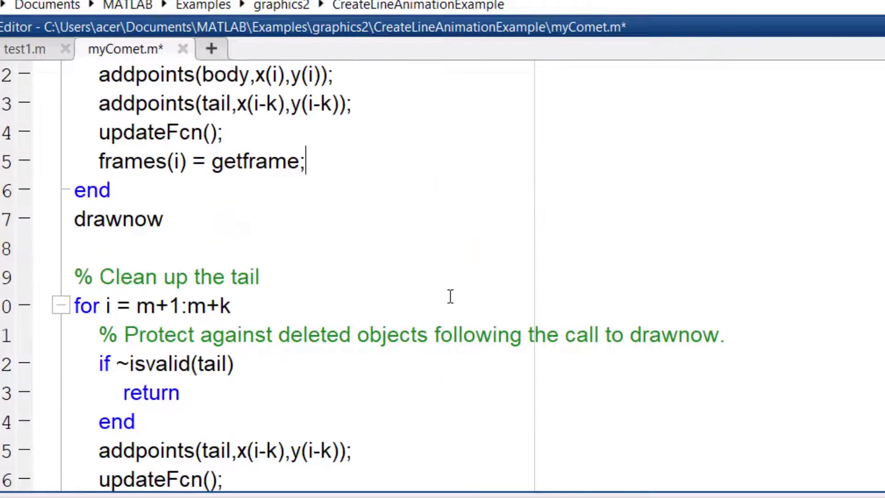
{"action": "scroll", "coordinate": [476, 277], "scroll_direction": "down", "scroll_amount": 1}
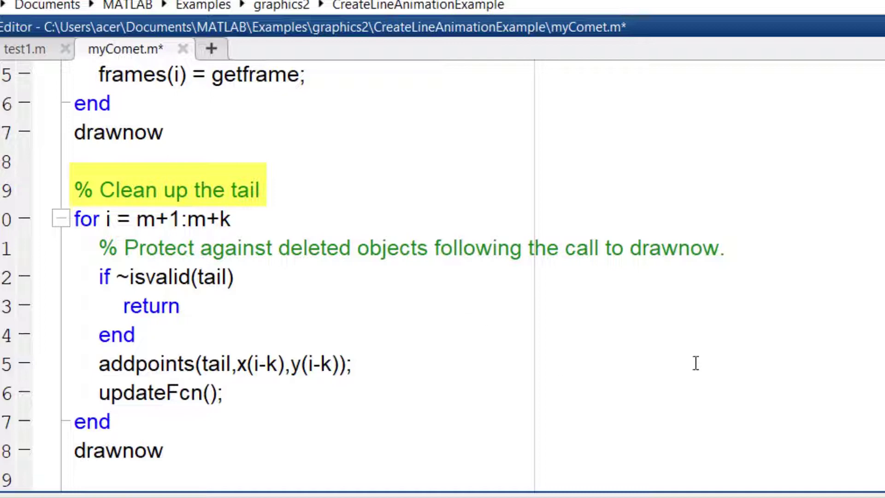
{"action": "key", "text": "Return"}
{"action": "type", "text": "fra"}
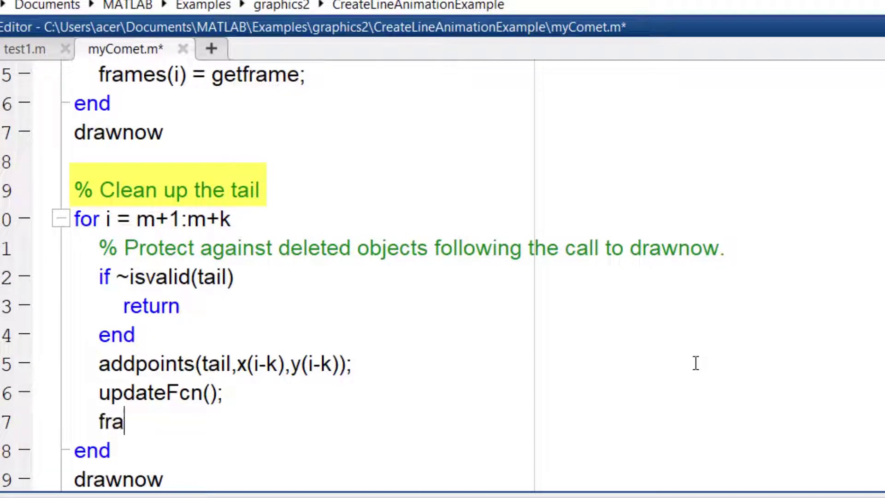
{"action": "type", "text": "mes(i) = "}
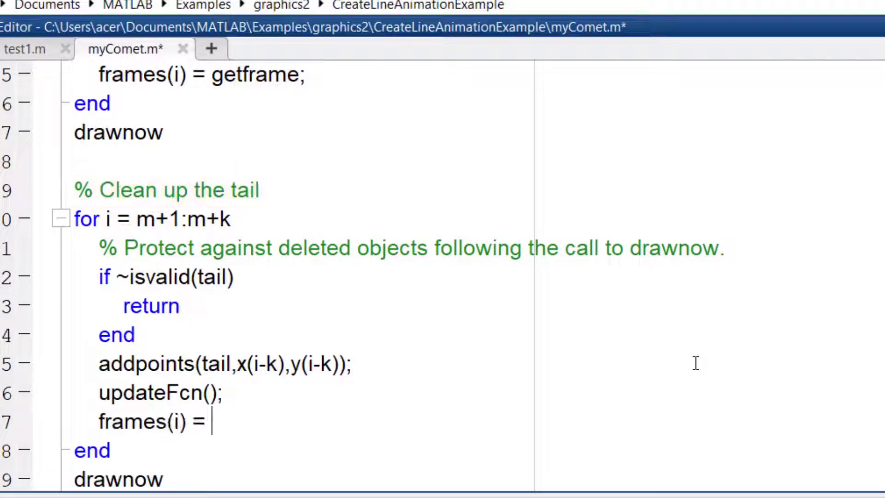
{"action": "type", "text": "getfra"}
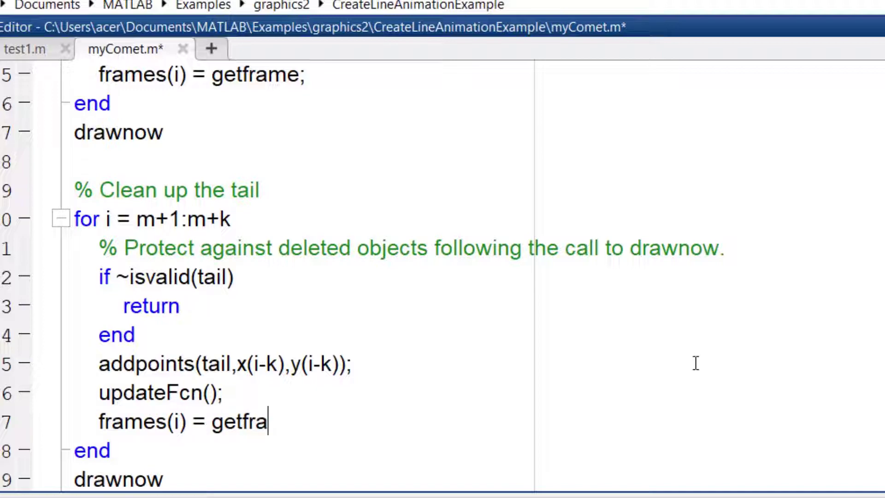
{"action": "type", "text": "me;"}
{"action": "key", "text": "ctrl+Home"}
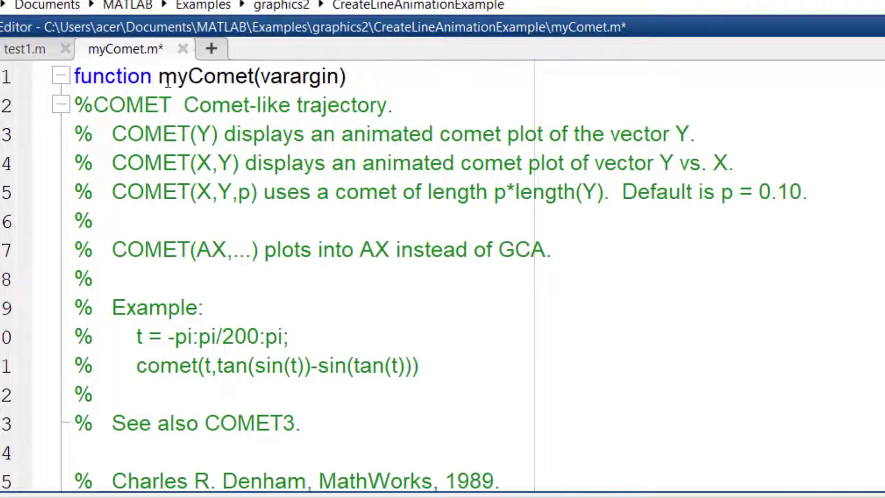
{"action": "type", "text": "frames"}
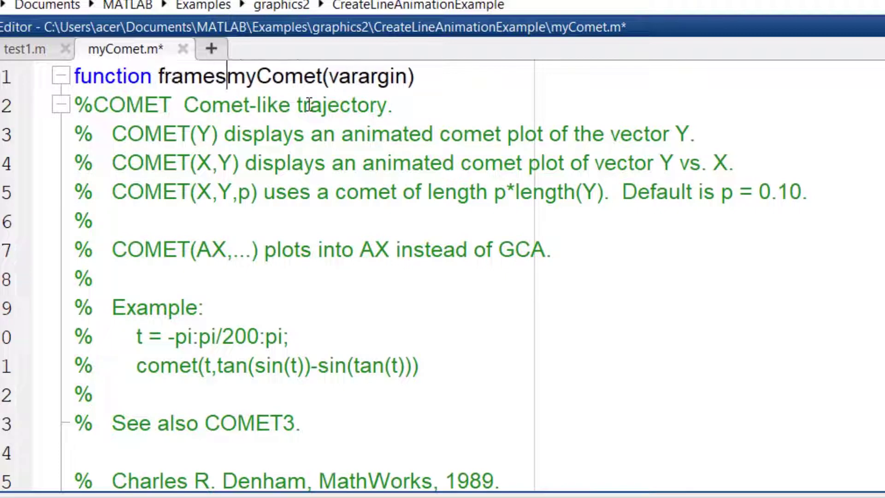
{"action": "type", "text": " ="}
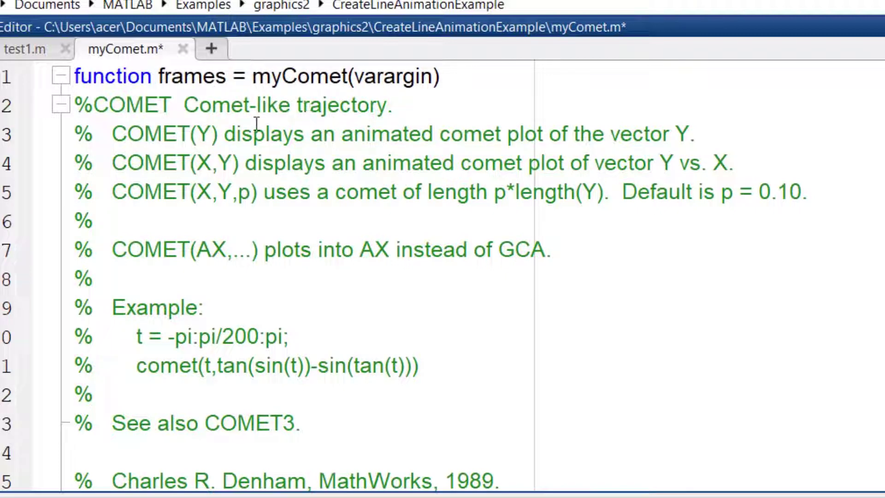
Save myComet.m, have test1.m write frames to VideoWriter 'comet example', and run it.
{"action": "key", "text": "ctrl+s"}
{"action": "left_click", "coordinate": [22, 49]}
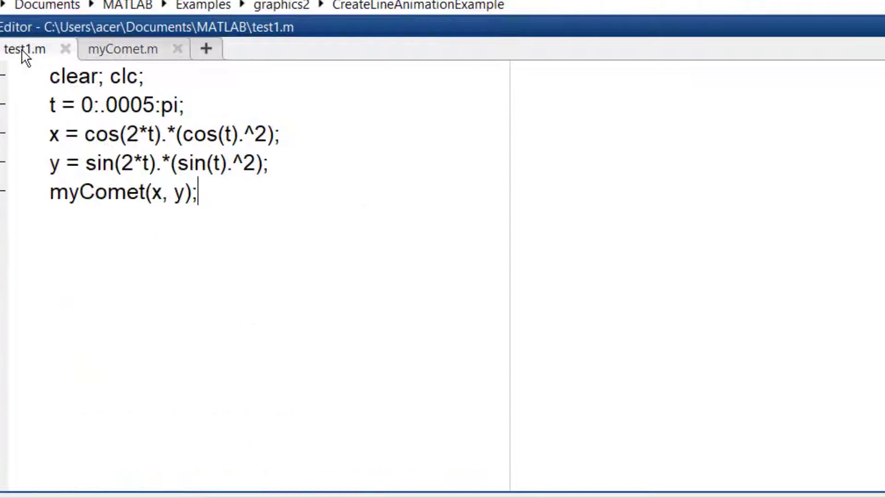
{"action": "key", "text": "Home"}
{"action": "type", "text": "frames"}
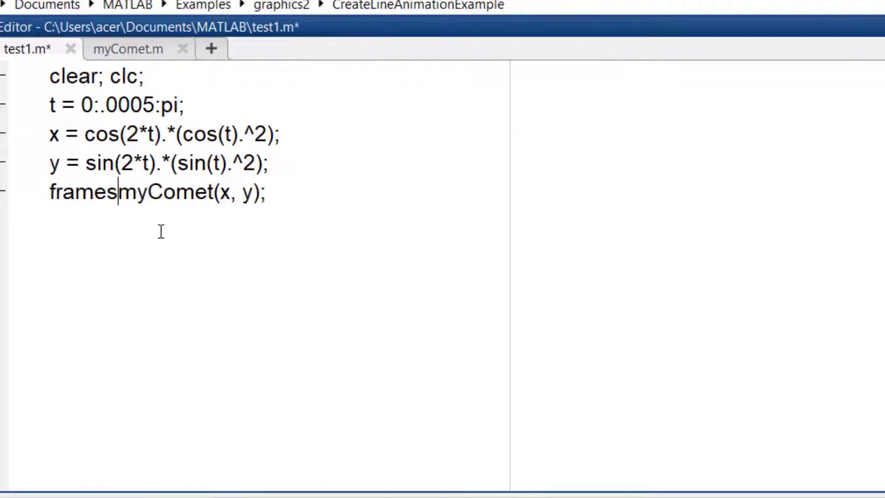
{"action": "type", "text": " ="}
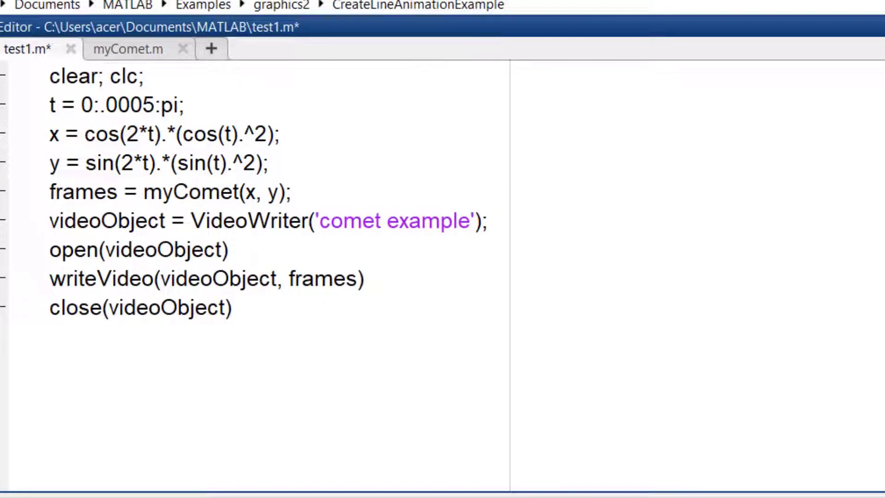
{"action": "key", "text": "F5"}
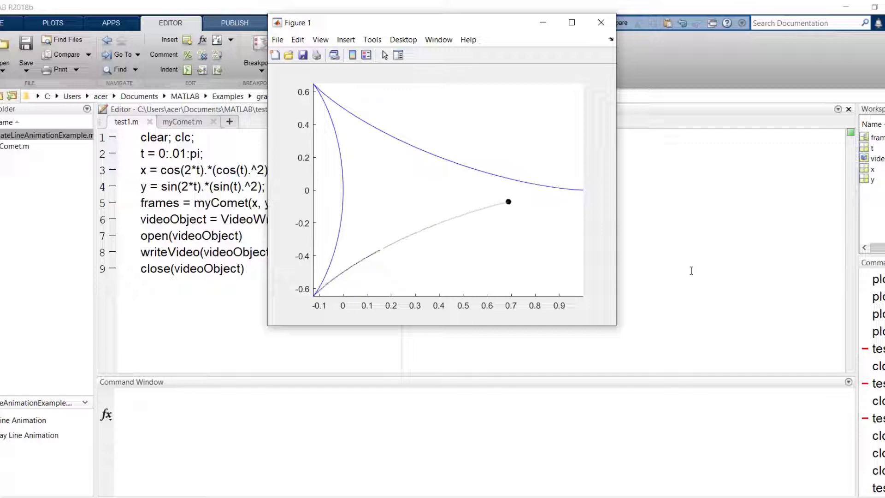
Close the comet figure and bring up the context menu for comet example.avi.
{"action": "left_click", "coordinate": [601, 23]}
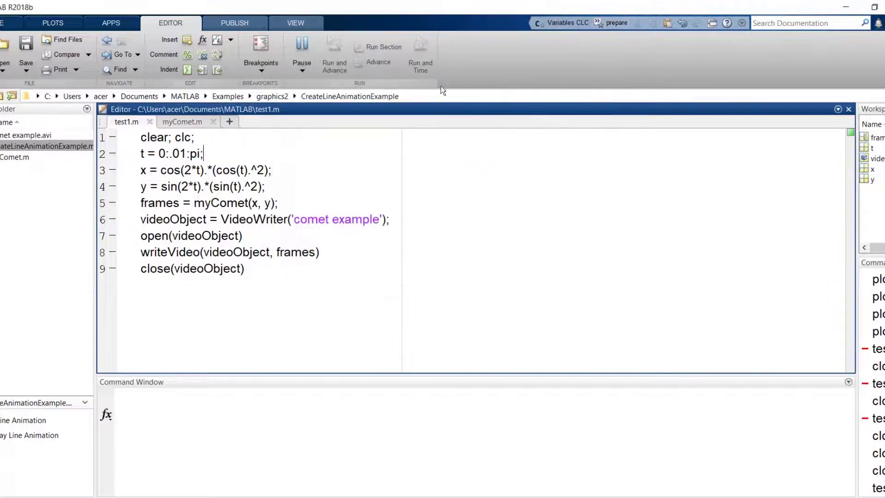
{"action": "left_click", "coordinate": [41, 132]}
{"action": "right_click", "coordinate": [42, 130]}
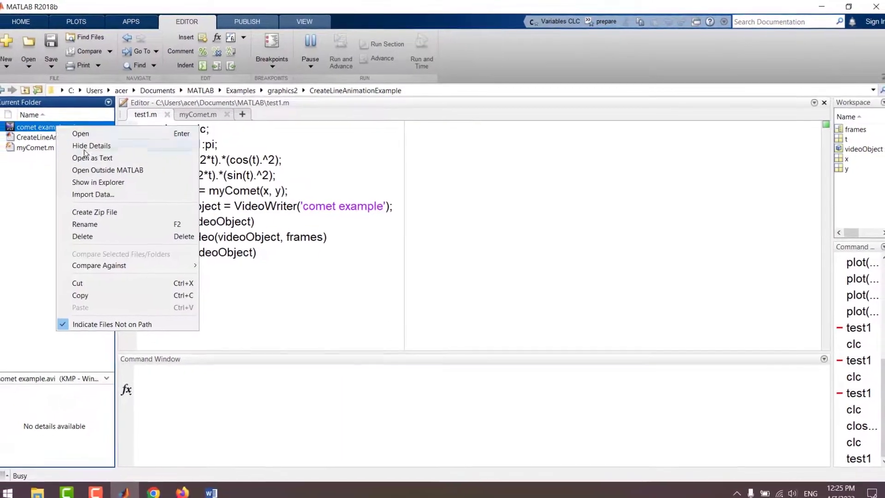